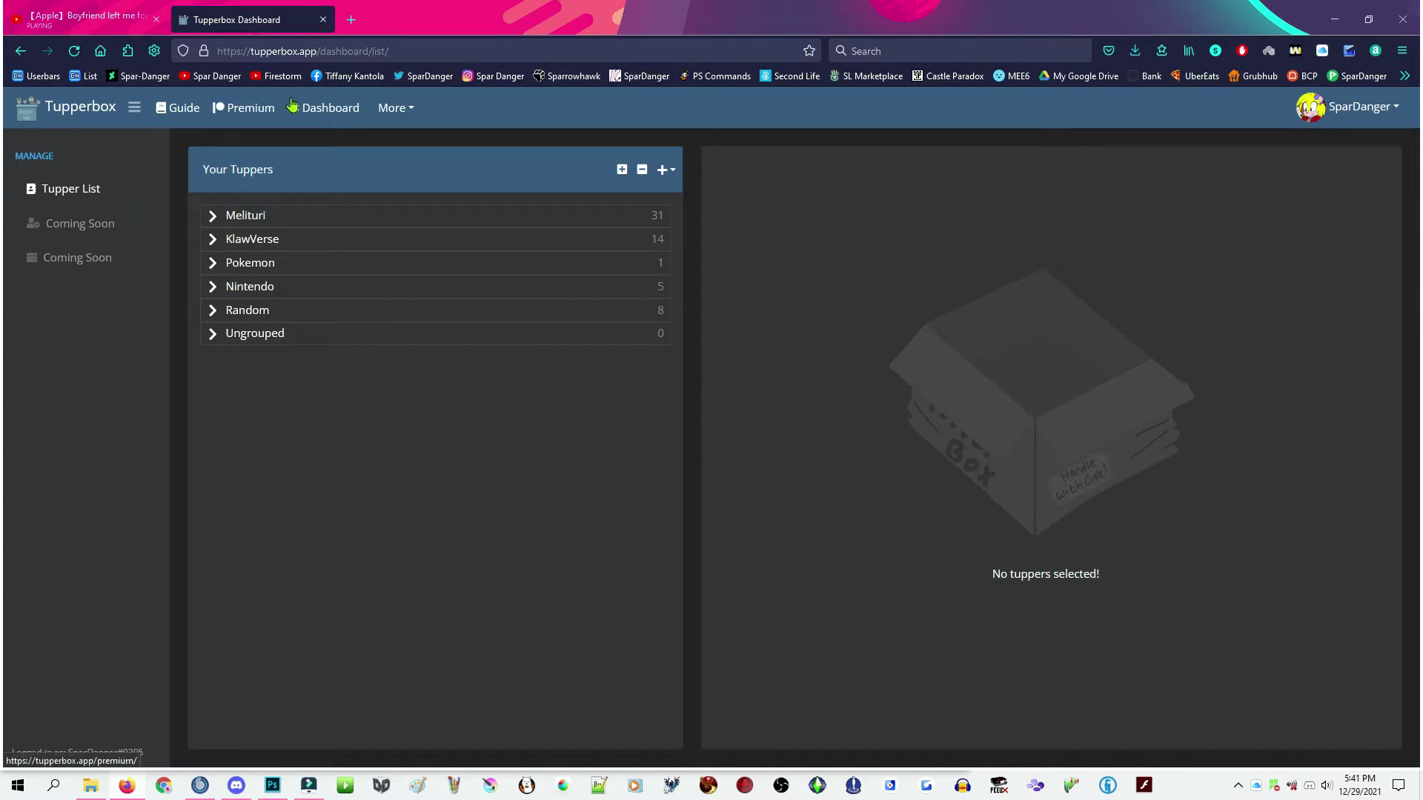
Step: Open your Tuppers list and look into the Ungrouped and Nintendo groups and the available add options
{"action": "left_click", "coordinate": [1393, 109]}
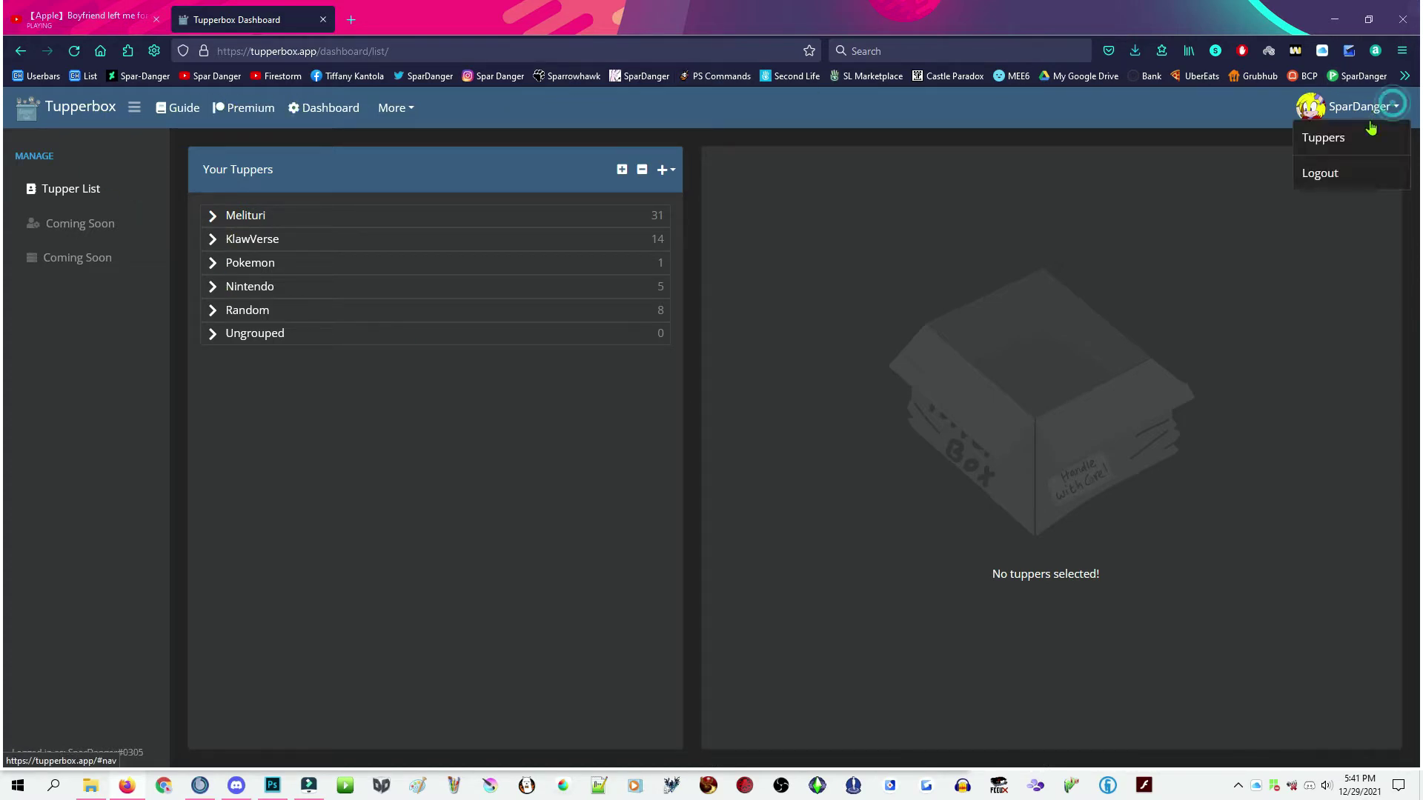
{"action": "left_click", "coordinate": [1326, 139]}
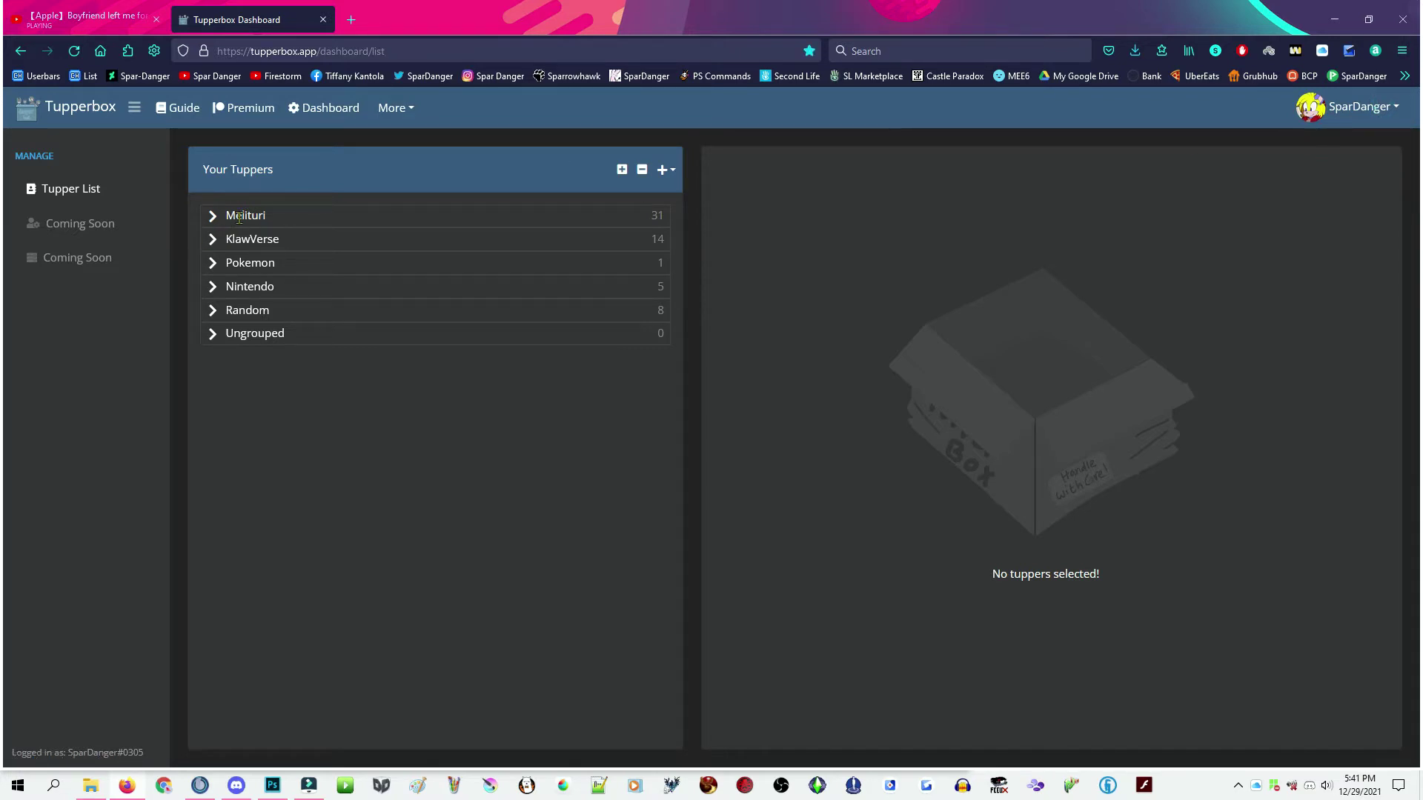
{"action": "left_click", "coordinate": [215, 335]}
{"action": "left_click", "coordinate": [215, 335]}
{"action": "left_click", "coordinate": [673, 171]}
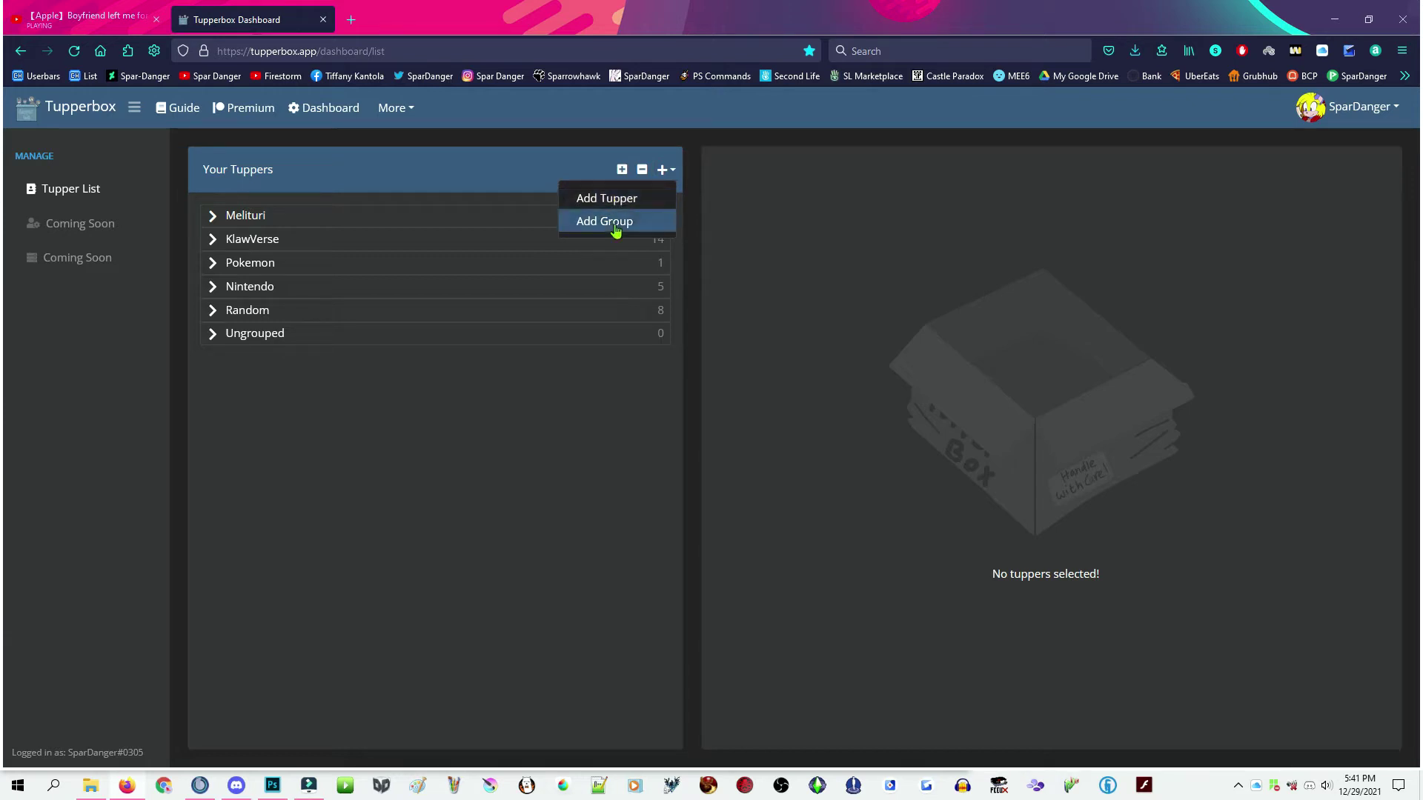
{"action": "left_click", "coordinate": [269, 387]}
{"action": "left_click", "coordinate": [219, 295]}
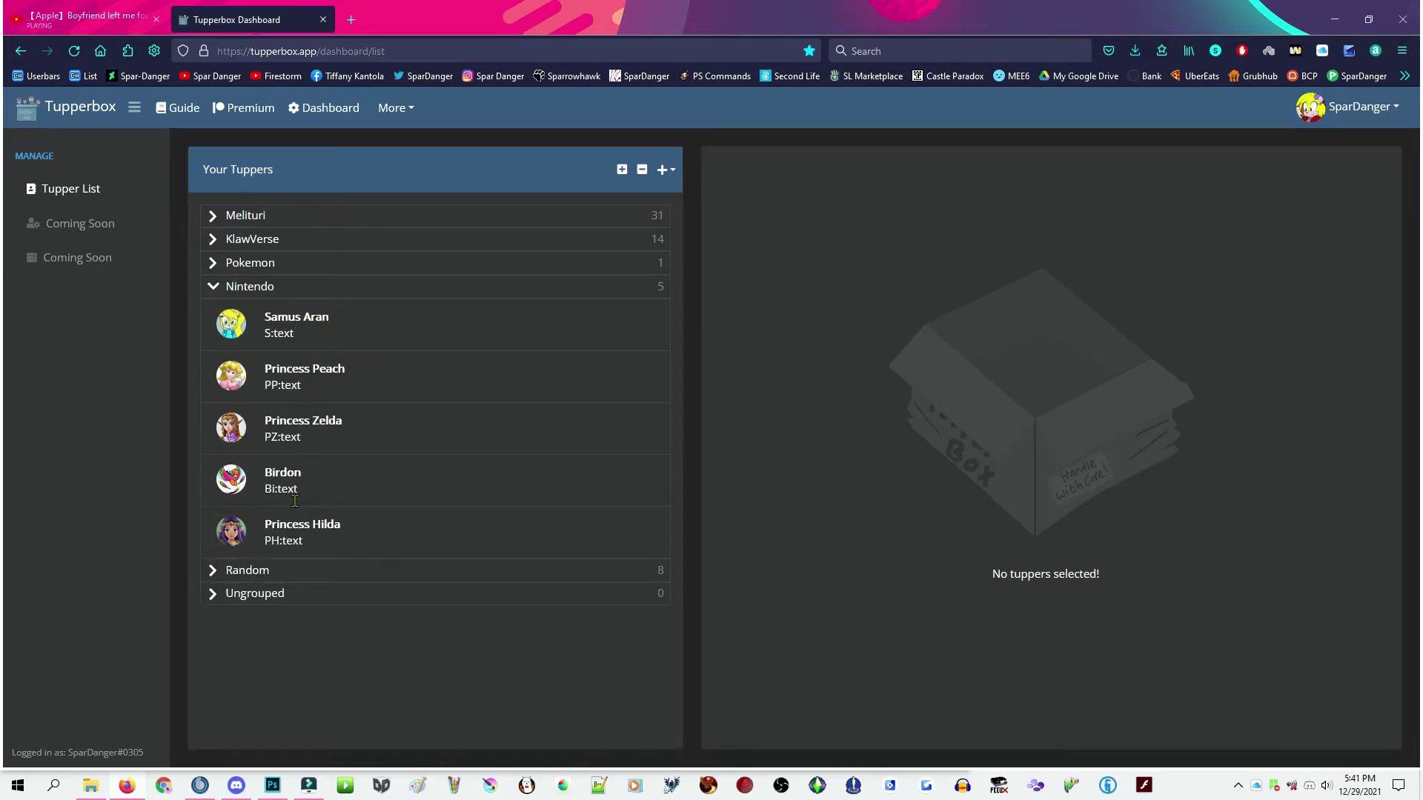
{"action": "left_click", "coordinate": [220, 289]}
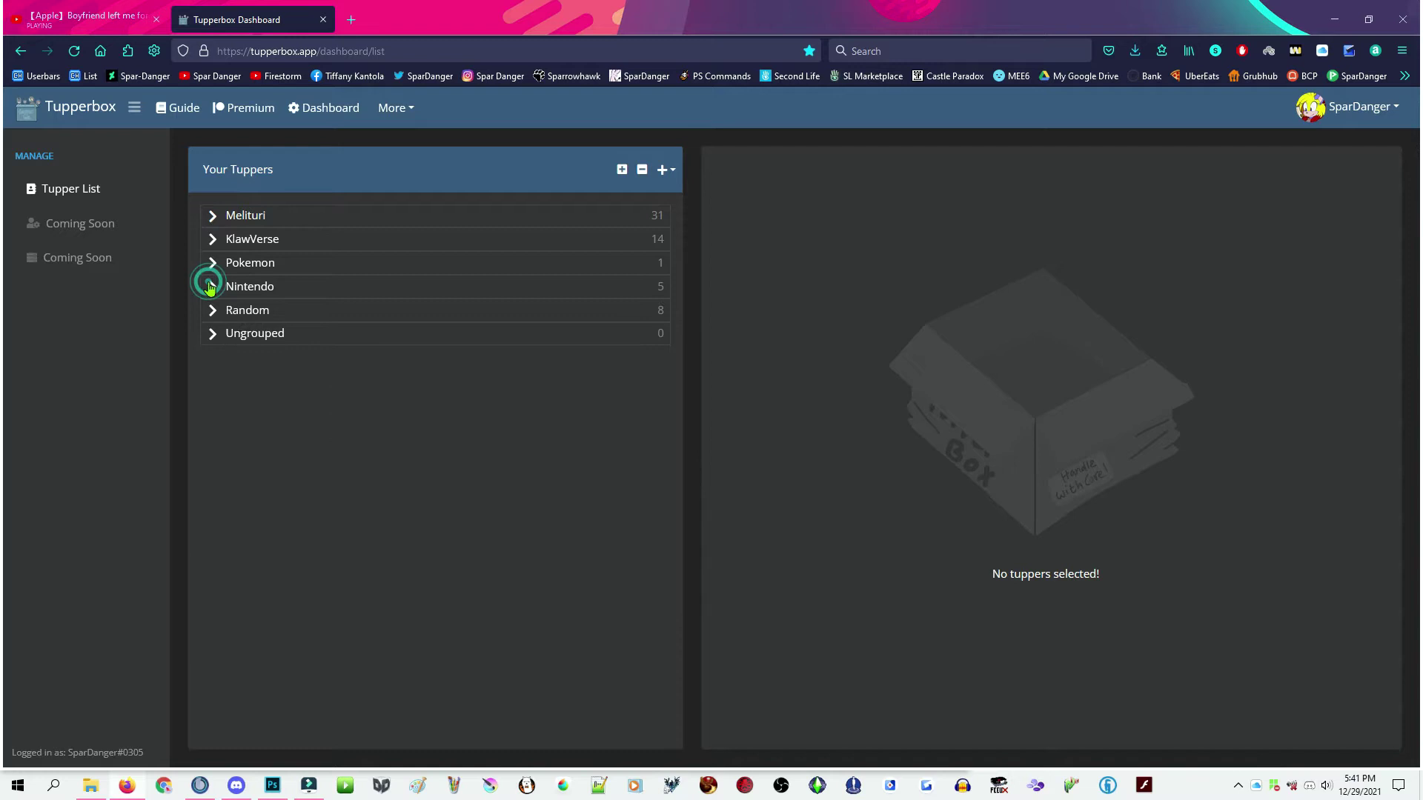
Step: Expand all tupper groups, look through the characters, and collapse all groups again
{"action": "left_click", "coordinate": [622, 170]}
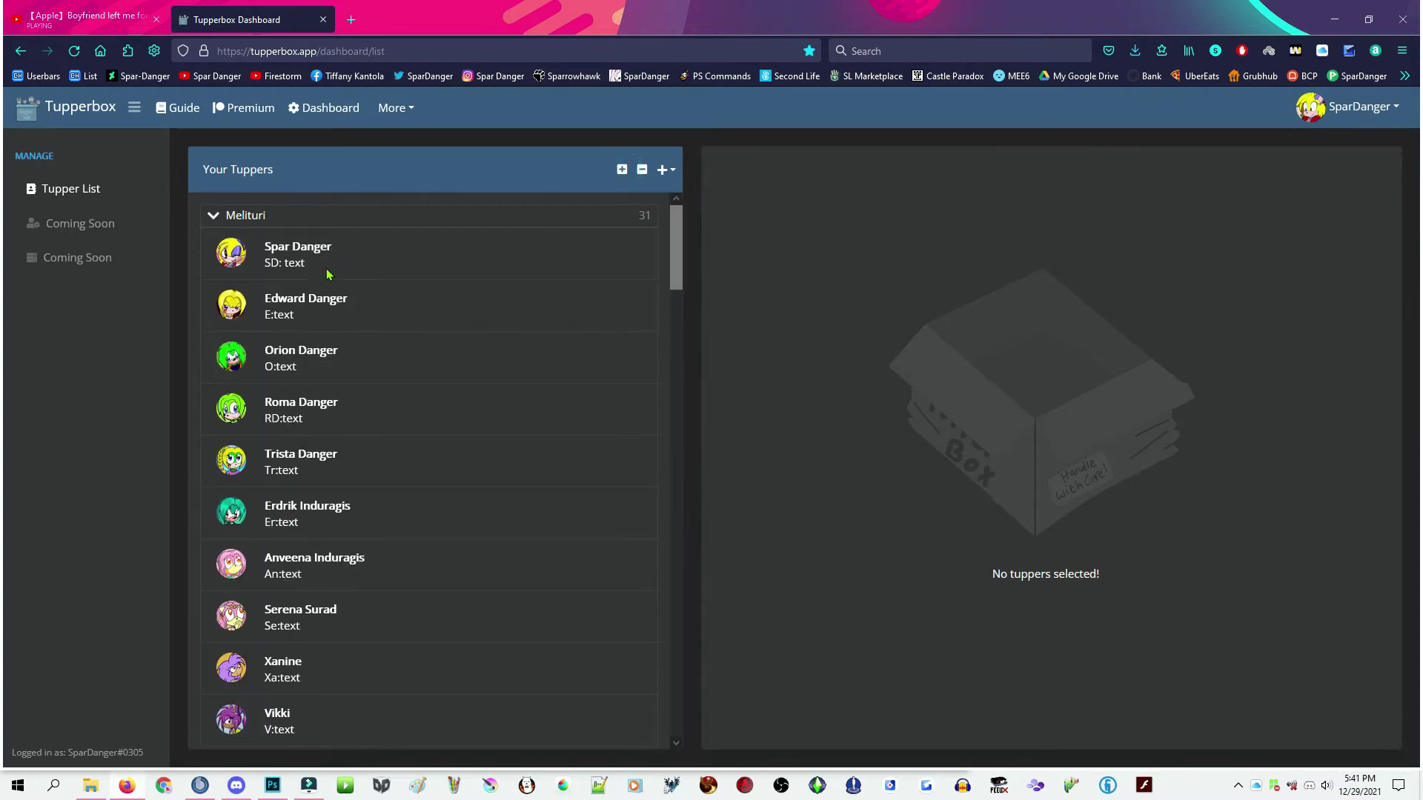
{"action": "scroll", "coordinate": [340, 333], "scroll_direction": "down", "scroll_amount": 5}
{"action": "scroll", "coordinate": [340, 334], "scroll_direction": "down", "scroll_amount": 15}
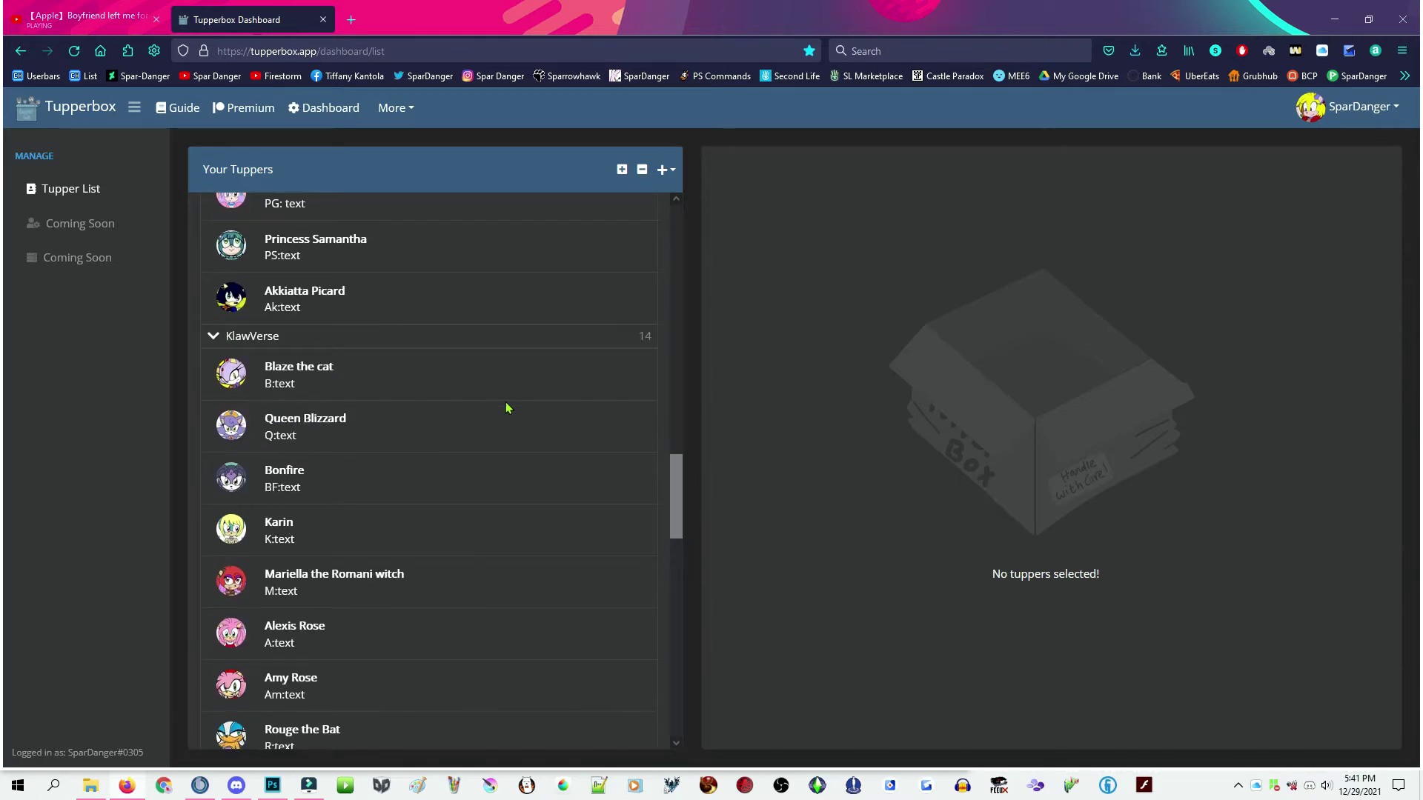
{"action": "scroll", "coordinate": [508, 407], "scroll_direction": "up", "scroll_amount": 15}
{"action": "scroll", "coordinate": [507, 408], "scroll_direction": "up", "scroll_amount": 2}
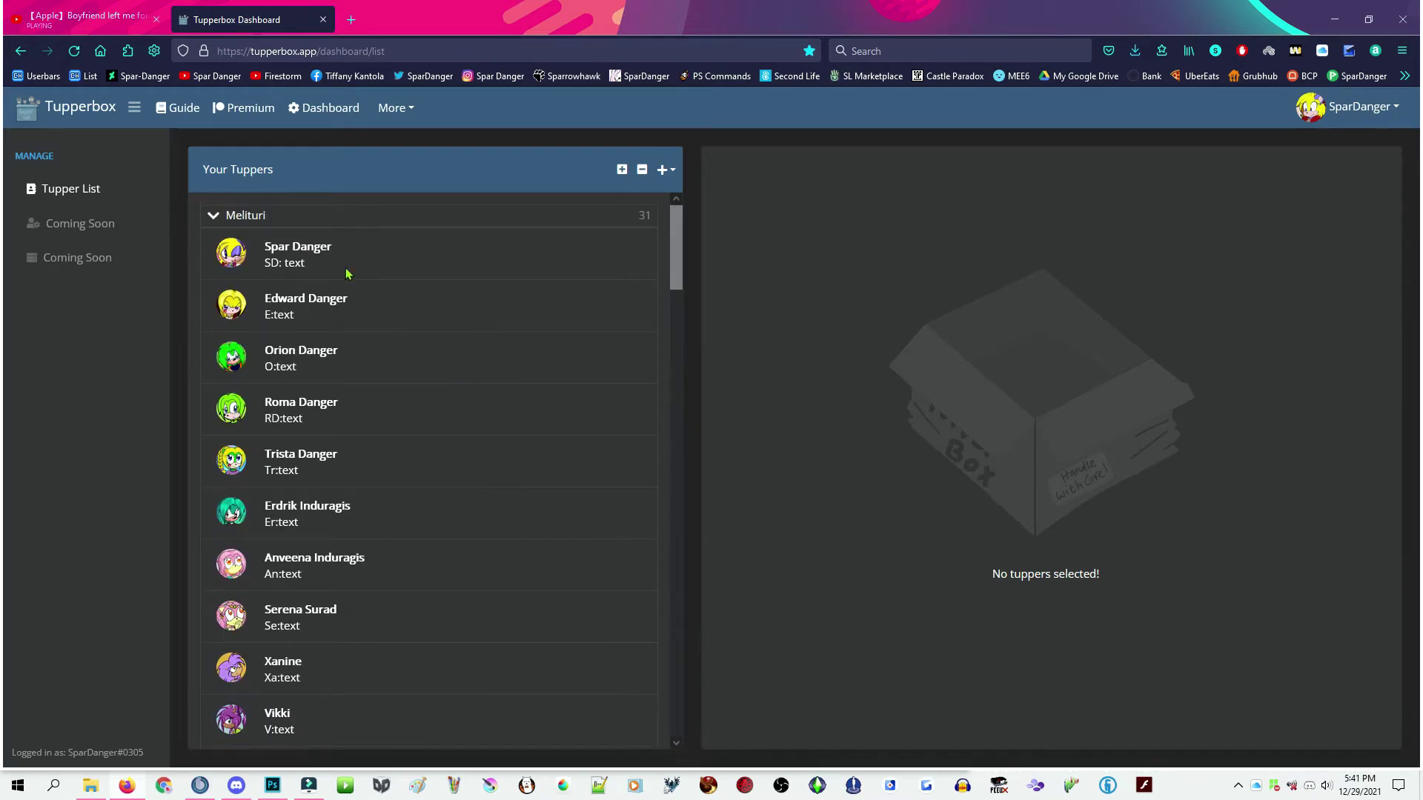
{"action": "left_click", "coordinate": [641, 170]}
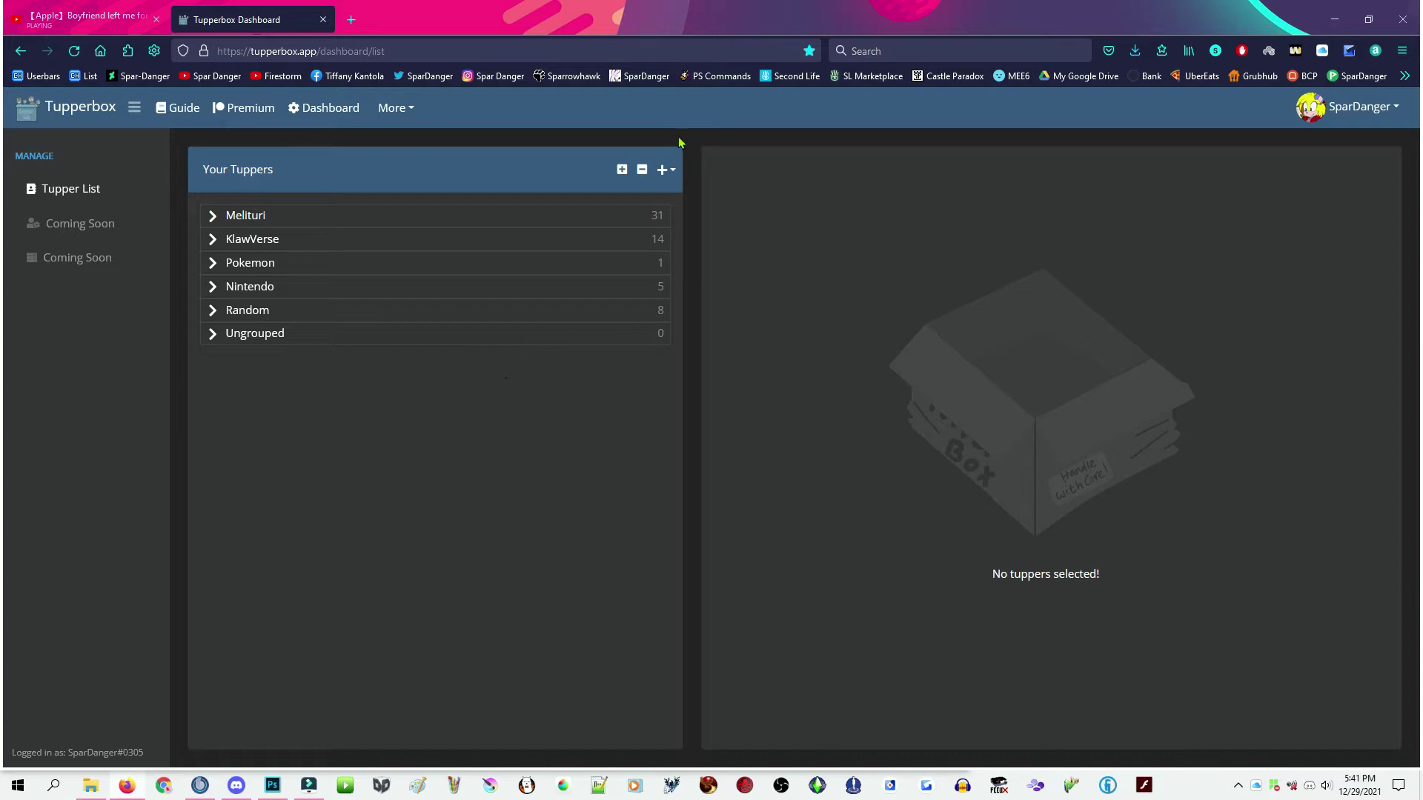
{"action": "left_click", "coordinate": [663, 170]}
{"action": "left_click", "coordinate": [629, 198]}
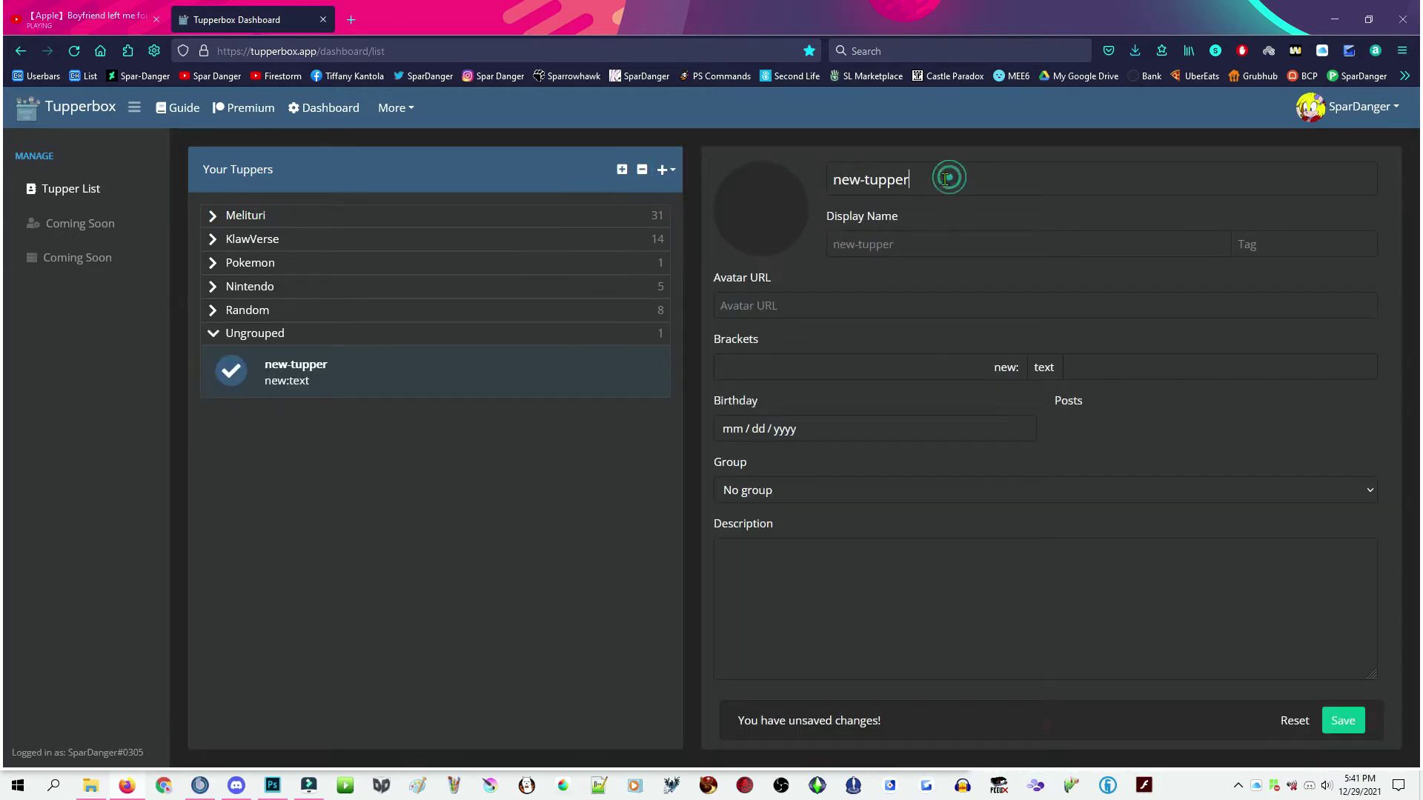
{"action": "triple_click", "coordinate": [837, 179]}
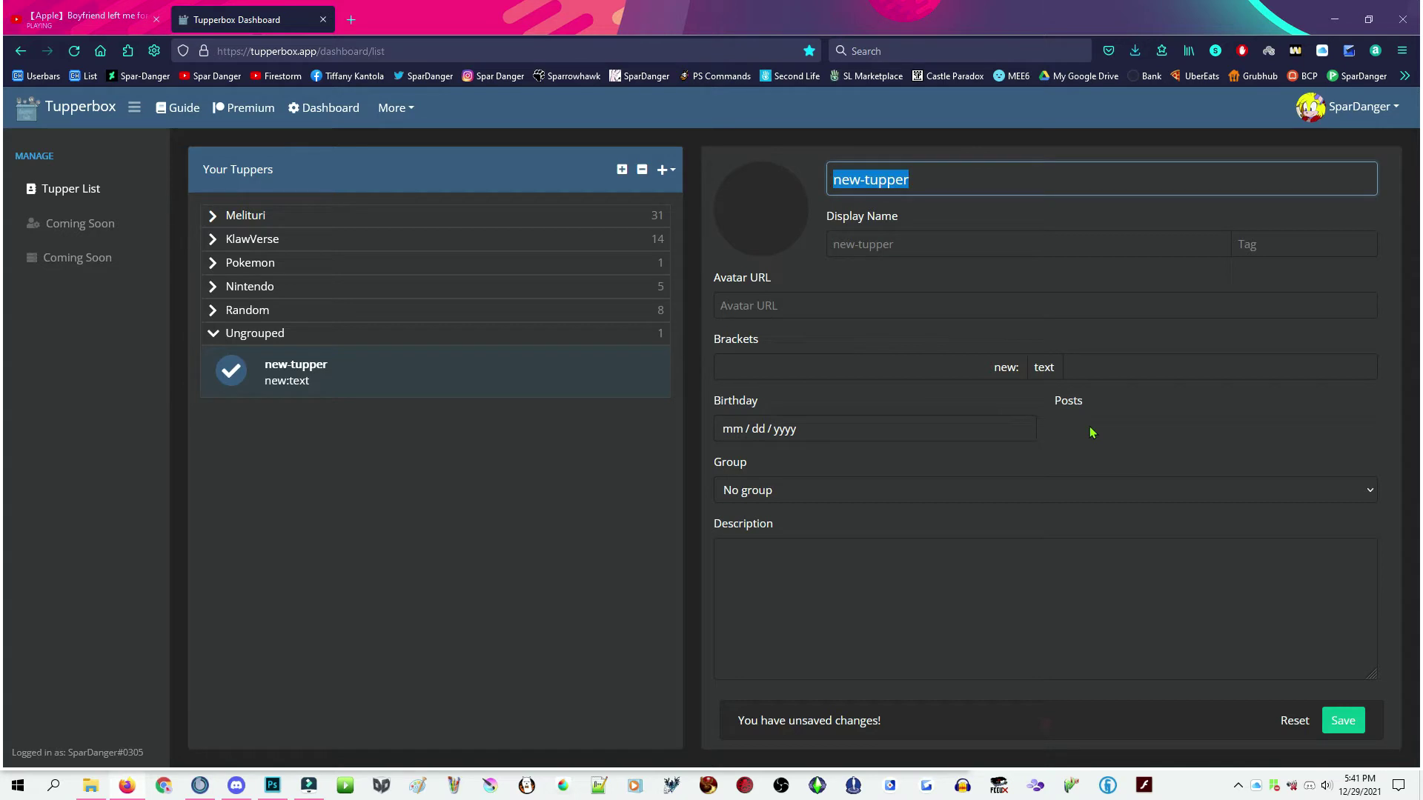
{"action": "key", "text": "BackSpace"}
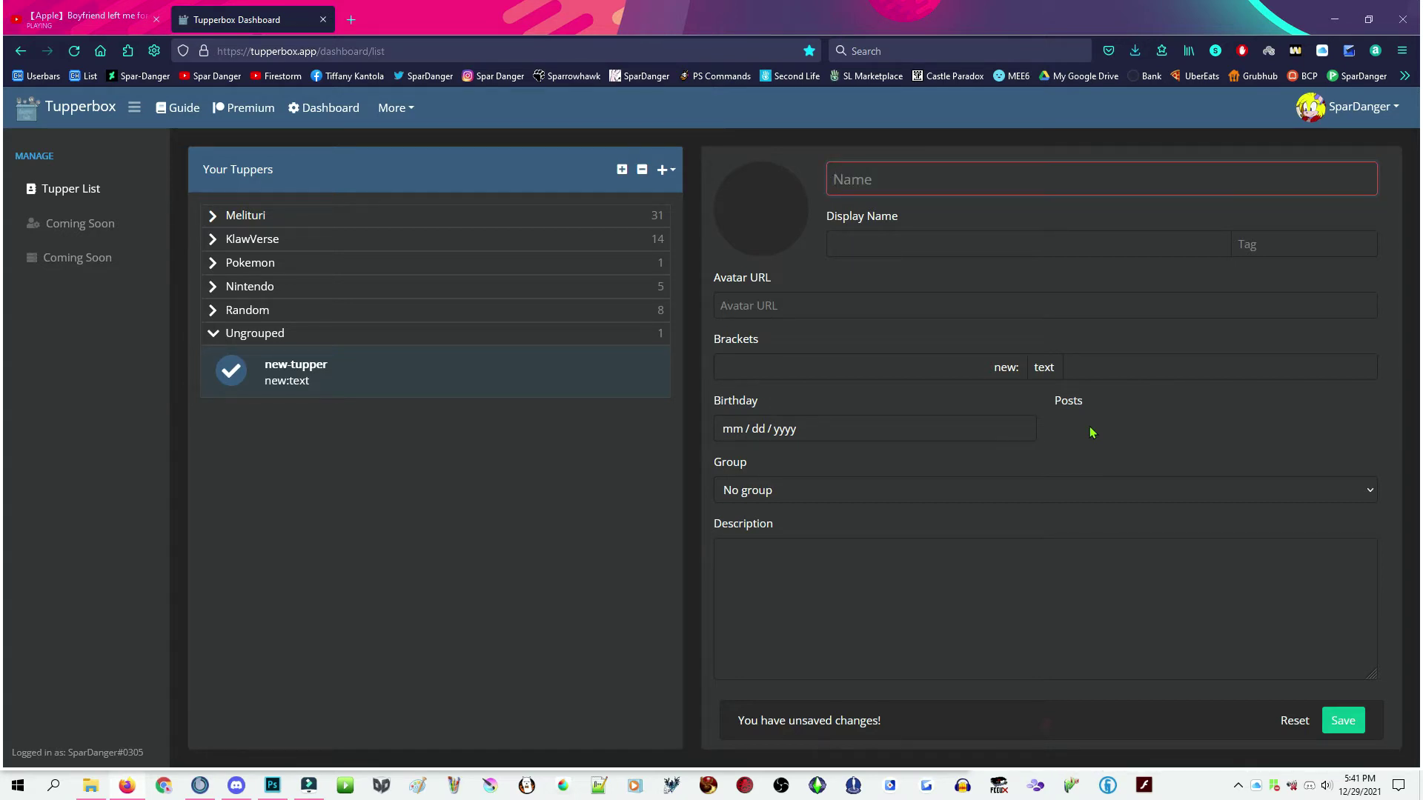
{"action": "left_click", "coordinate": [210, 214]}
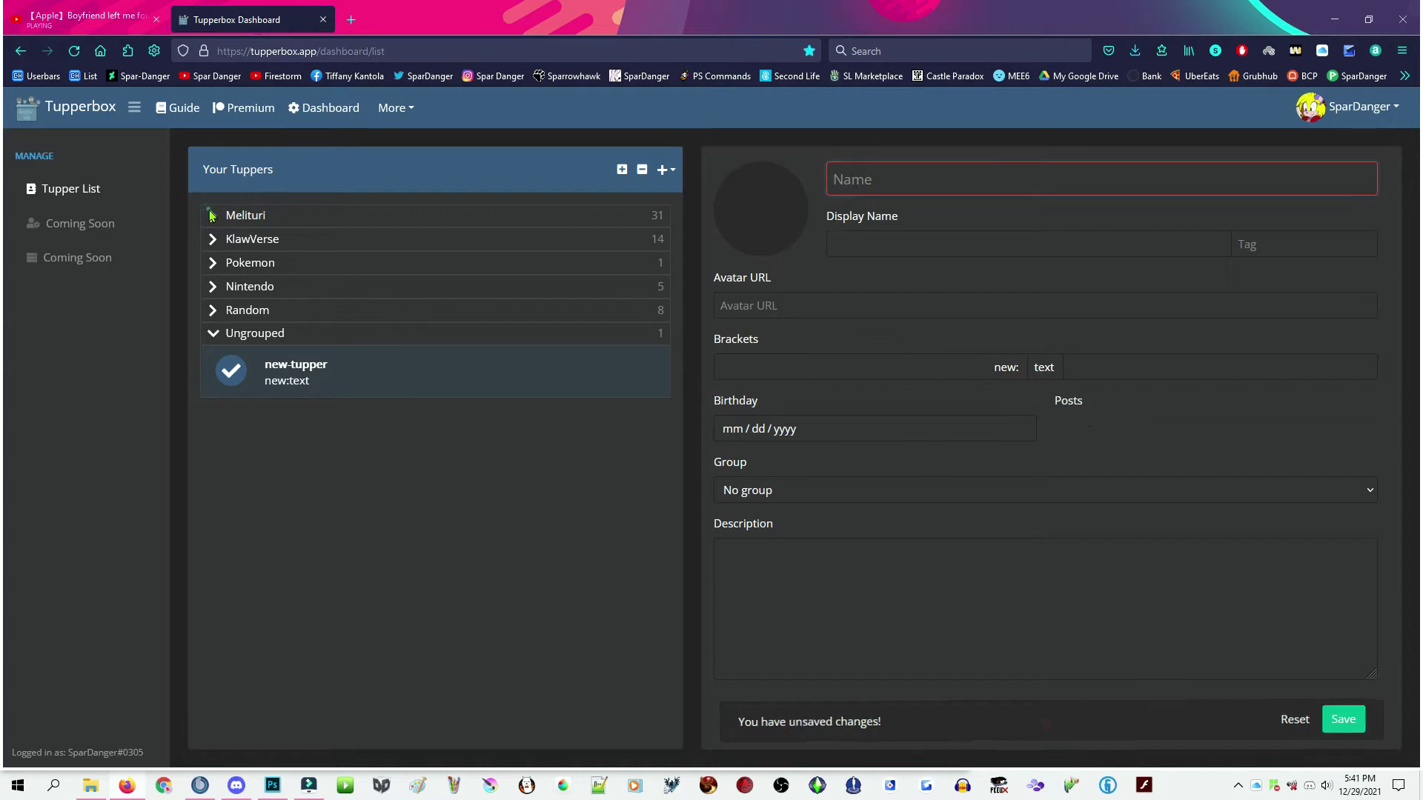
{"action": "left_click", "coordinate": [1295, 721]}
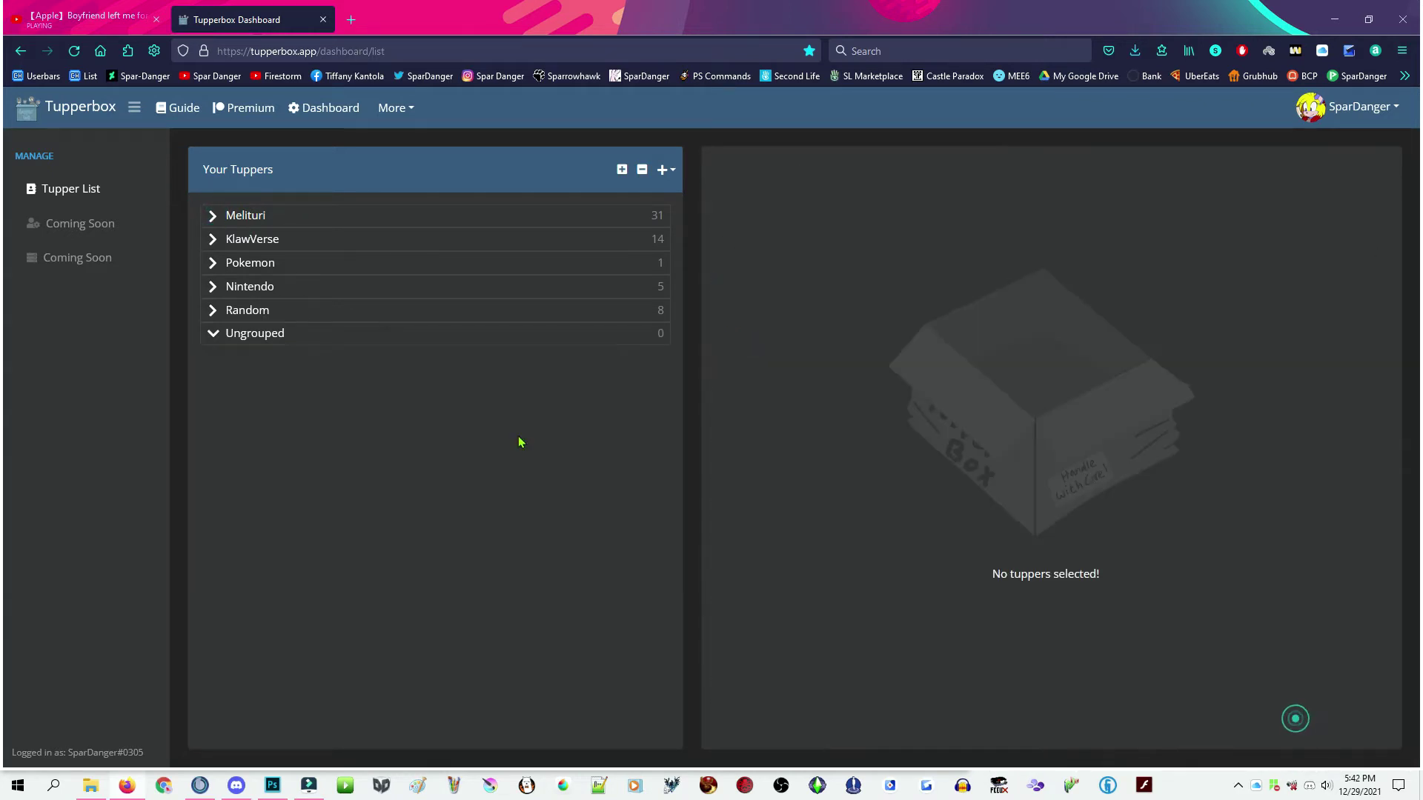
Step: Expand the Melituri group and review its whole list of characters and their brackets
{"action": "left_click", "coordinate": [213, 215]}
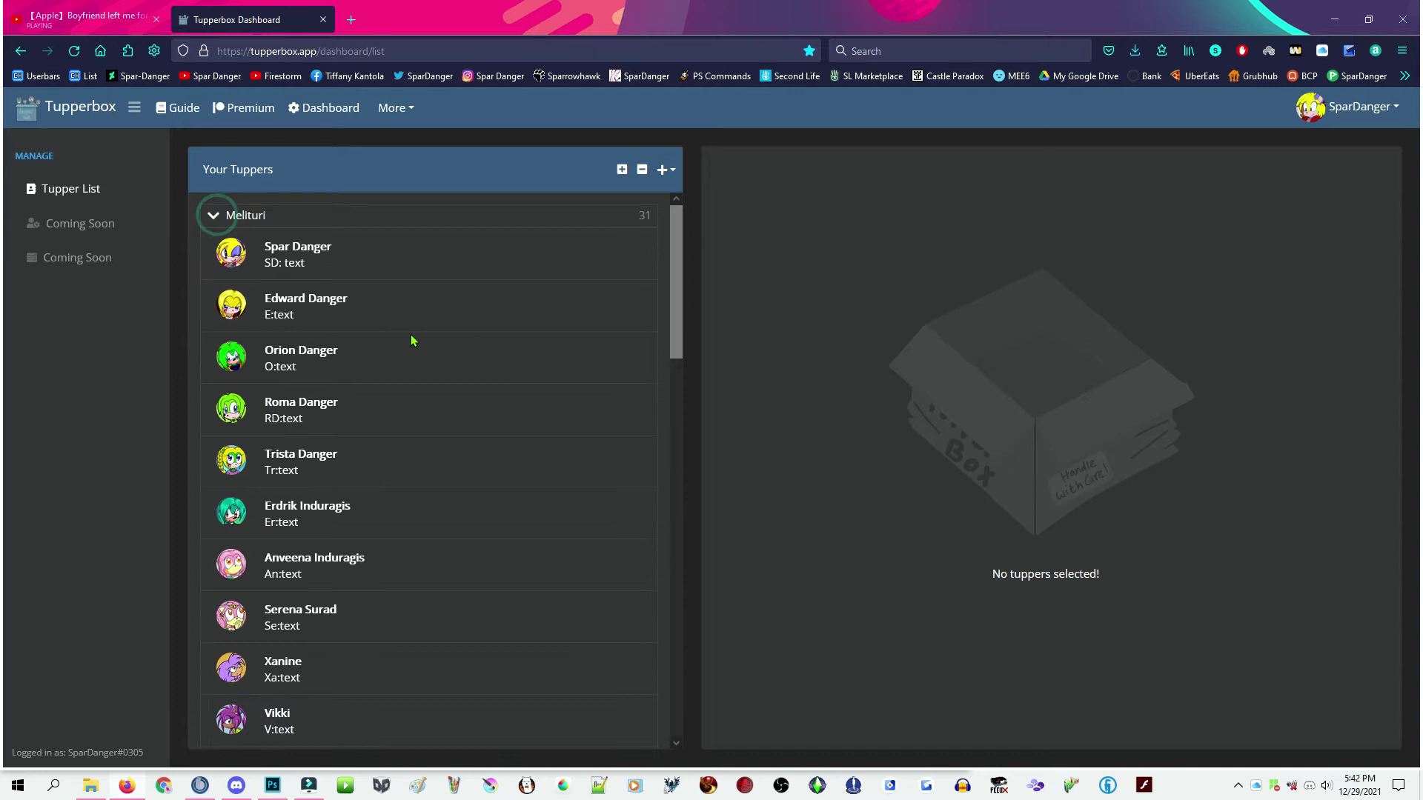
{"action": "scroll", "coordinate": [407, 393], "scroll_direction": "down", "scroll_amount": 7}
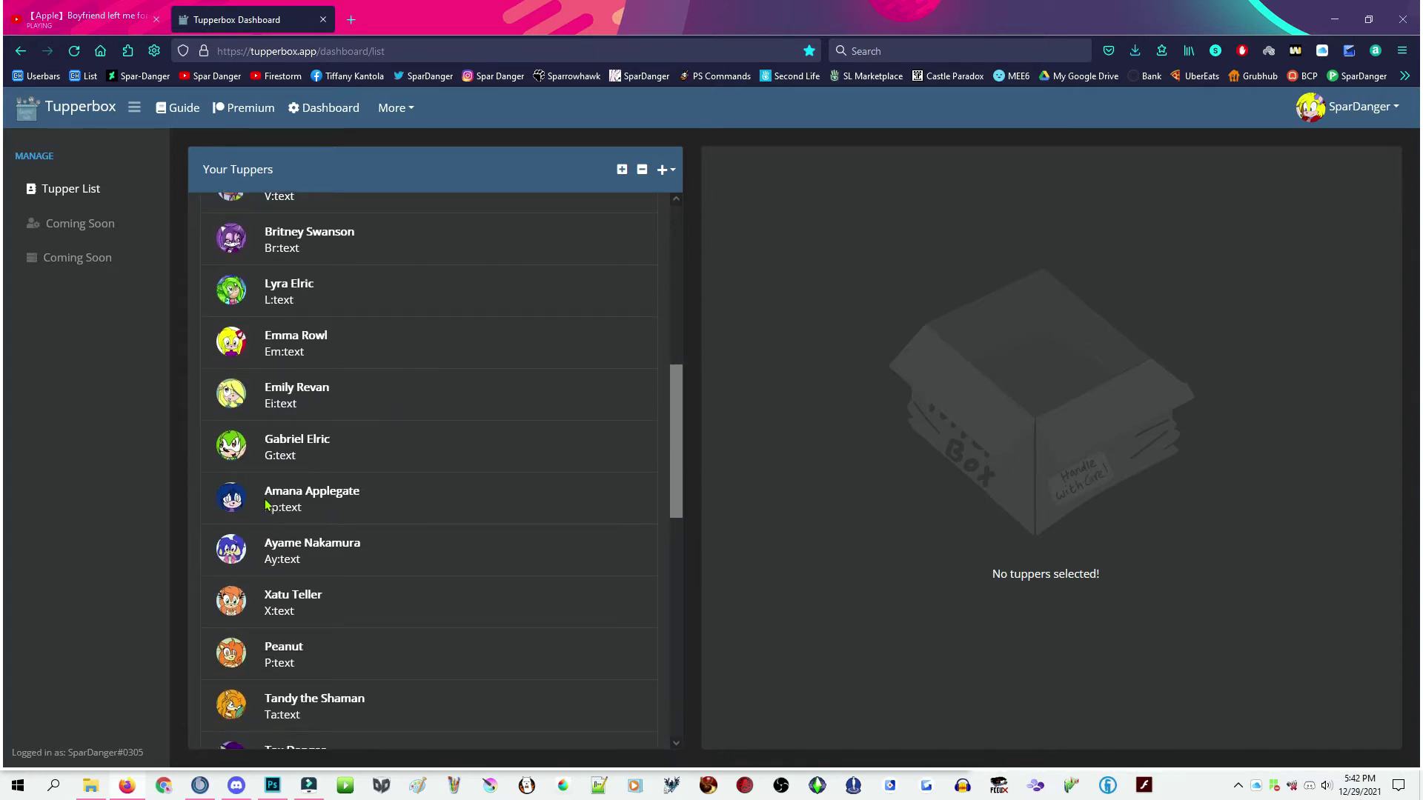
{"action": "scroll", "coordinate": [452, 504], "scroll_direction": "up", "scroll_amount": 7}
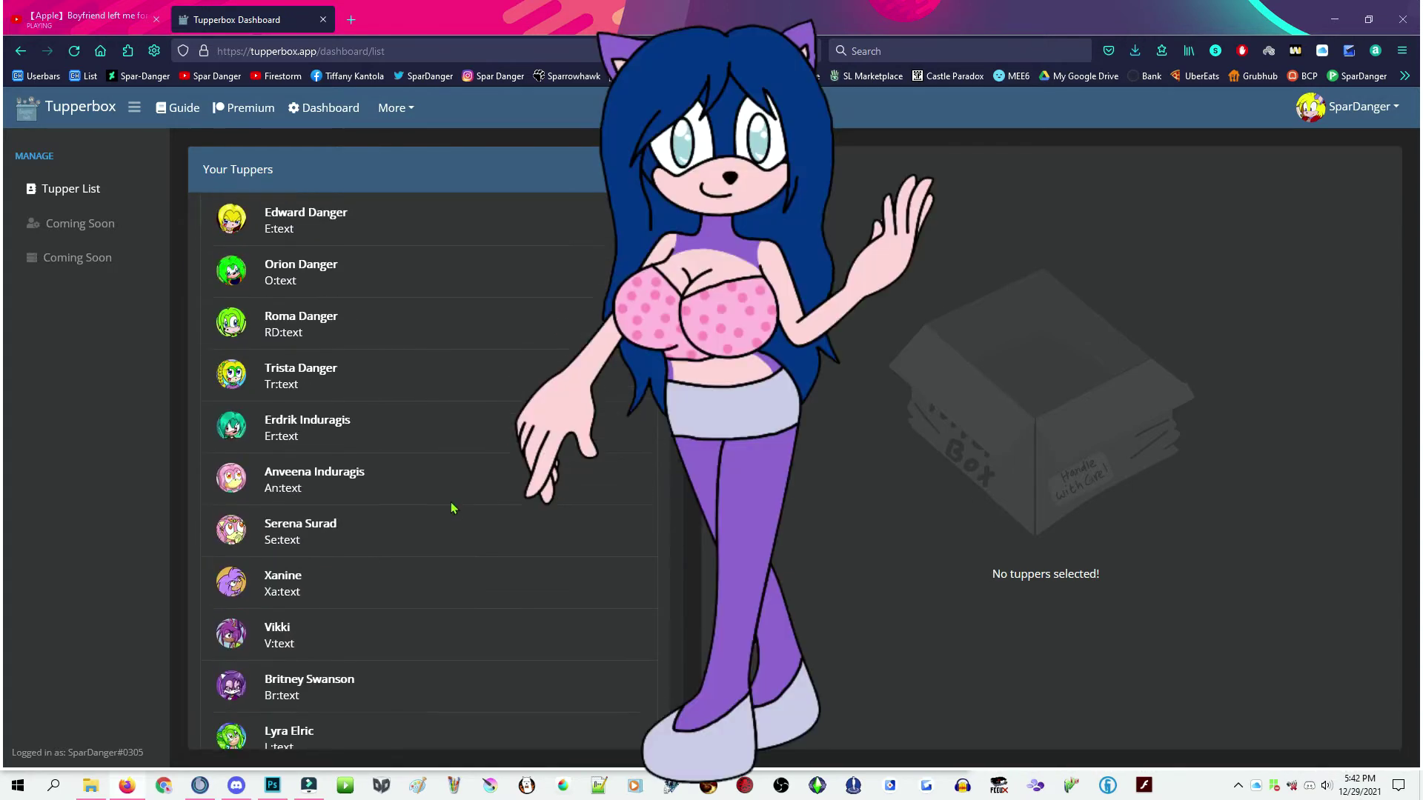
{"action": "left_click", "coordinate": [213, 216]}
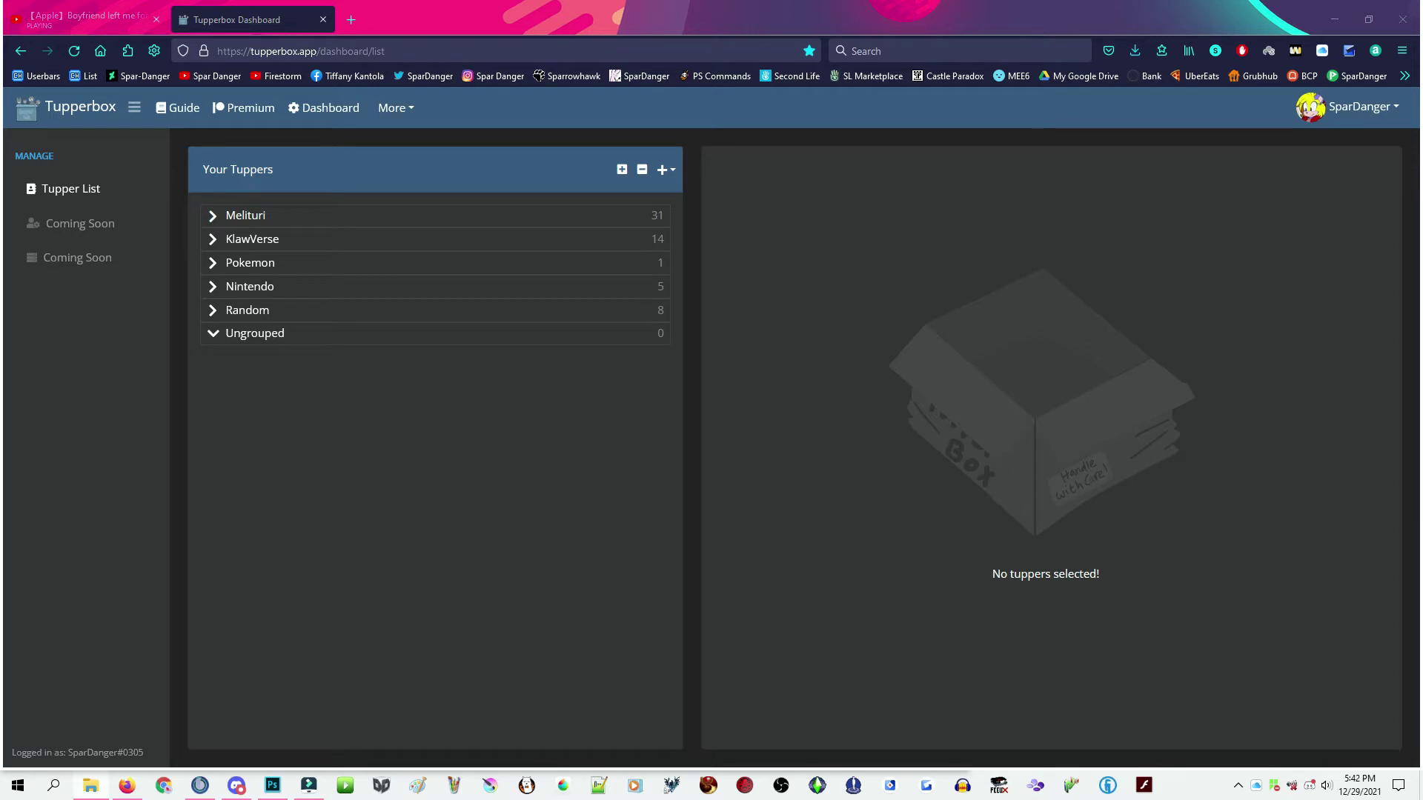
{"action": "left_click", "coordinate": [368, 215]}
{"action": "left_click", "coordinate": [215, 220]}
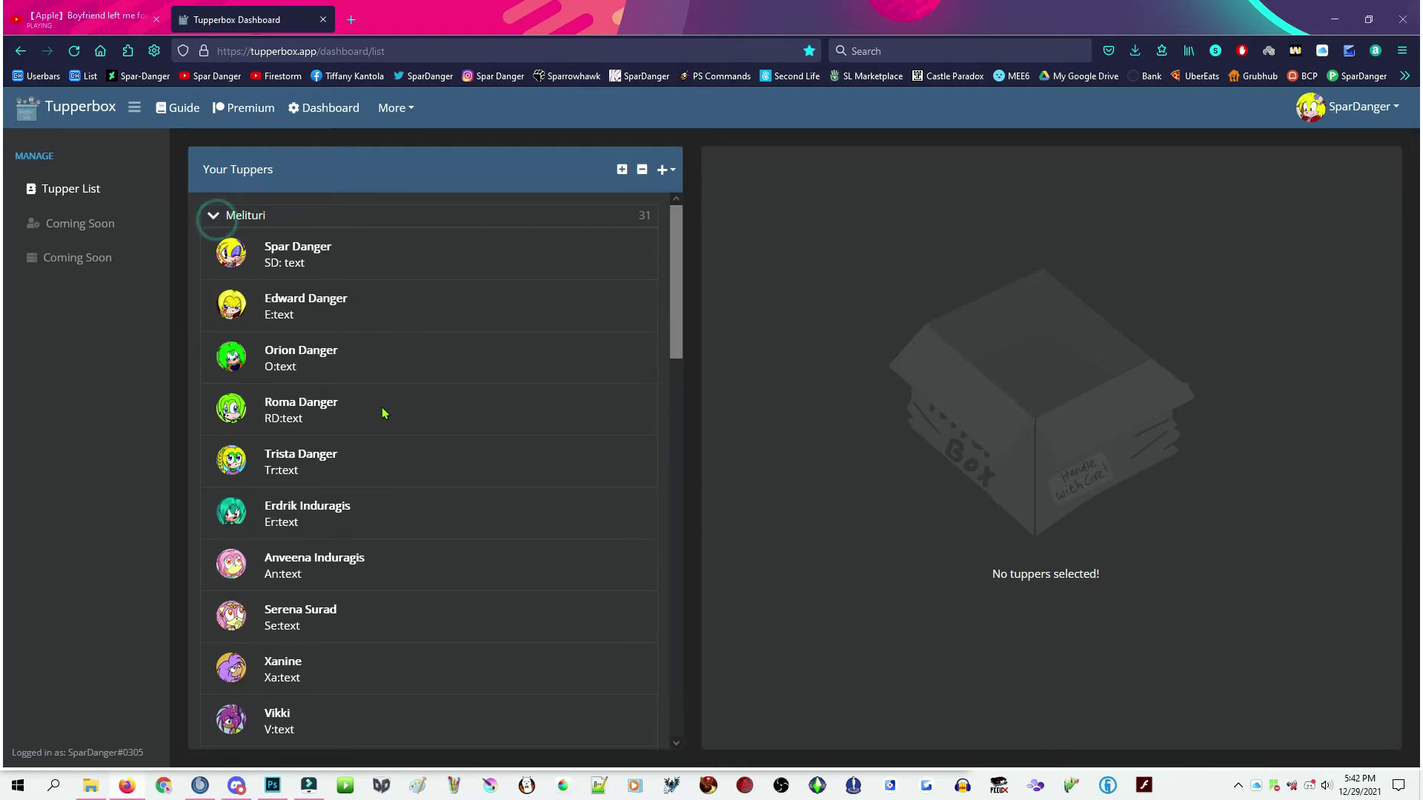
{"action": "scroll", "coordinate": [378, 471], "scroll_direction": "down", "scroll_amount": 3}
{"action": "scroll", "coordinate": [380, 453], "scroll_direction": "down", "scroll_amount": 4}
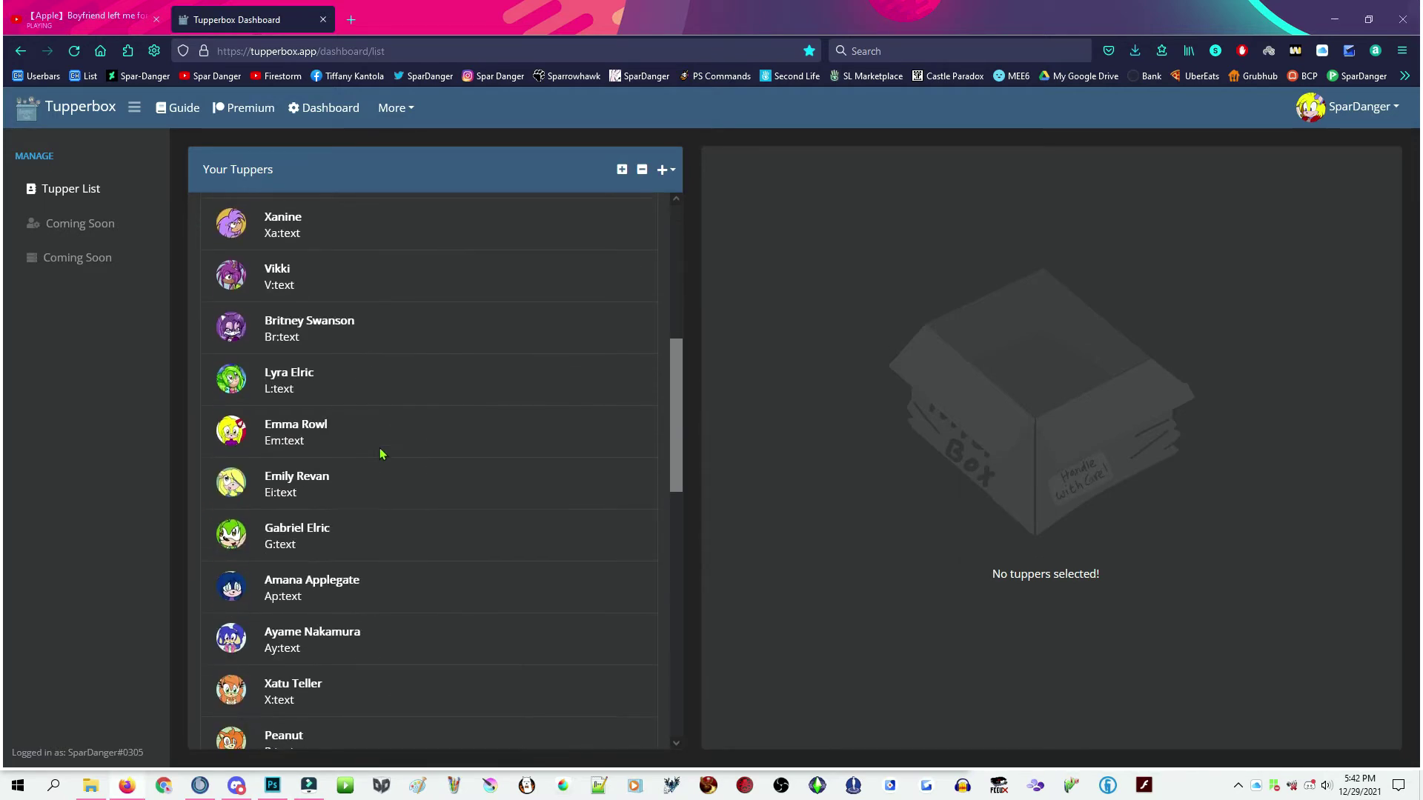
{"action": "scroll", "coordinate": [381, 454], "scroll_direction": "down", "scroll_amount": 1}
{"action": "scroll", "coordinate": [381, 453], "scroll_direction": "down", "scroll_amount": 3}
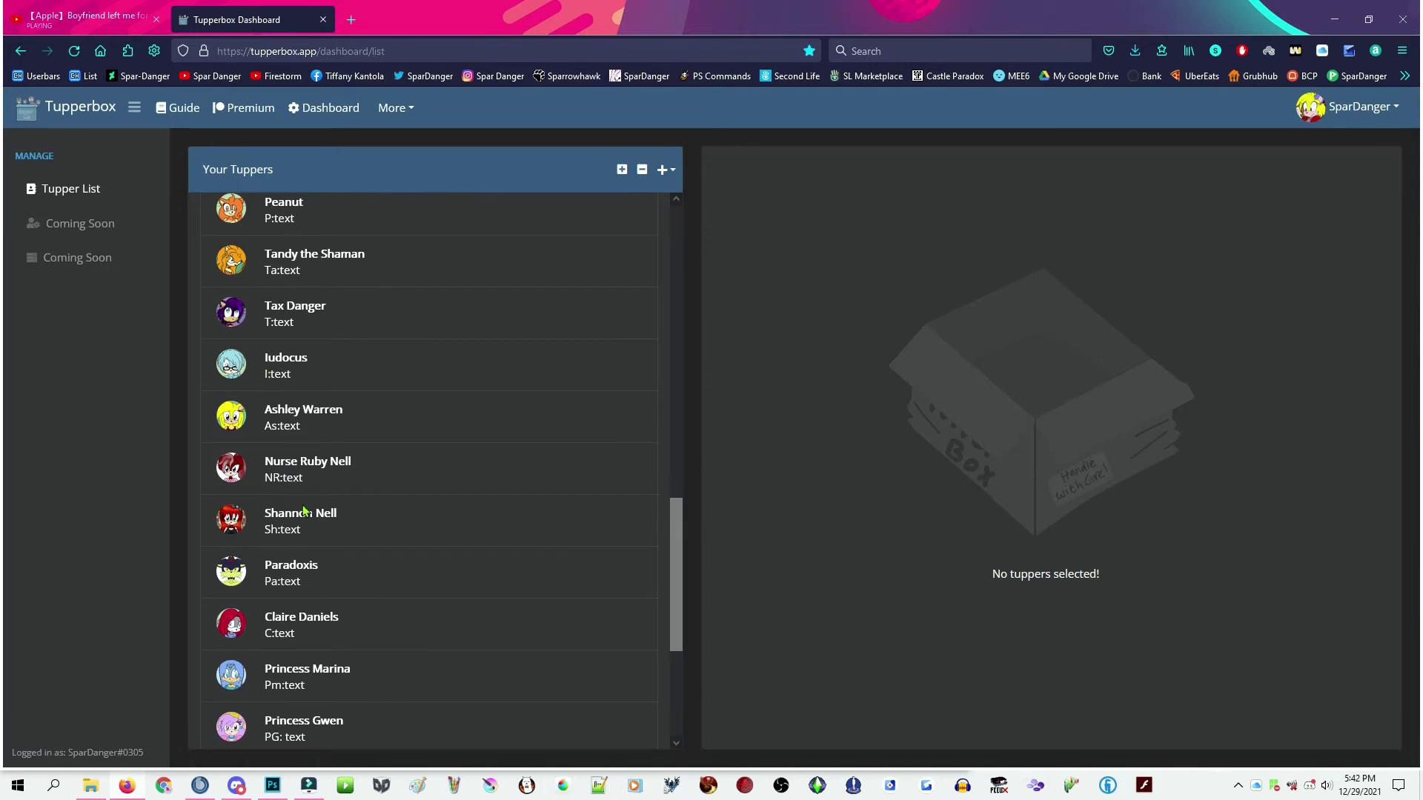
{"action": "scroll", "coordinate": [436, 569], "scroll_direction": "down", "scroll_amount": 3}
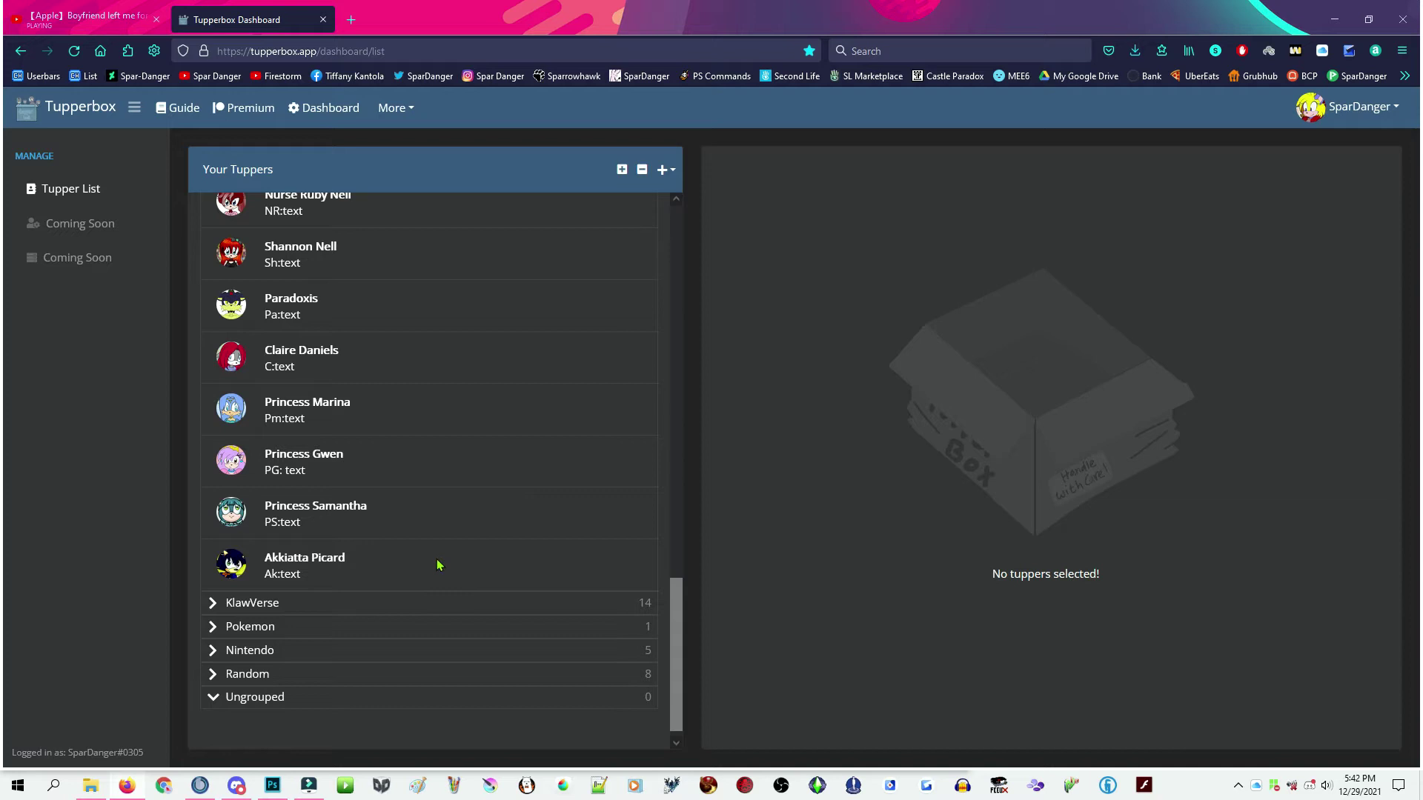
{"action": "scroll", "coordinate": [440, 564], "scroll_direction": "up", "scroll_amount": 1}
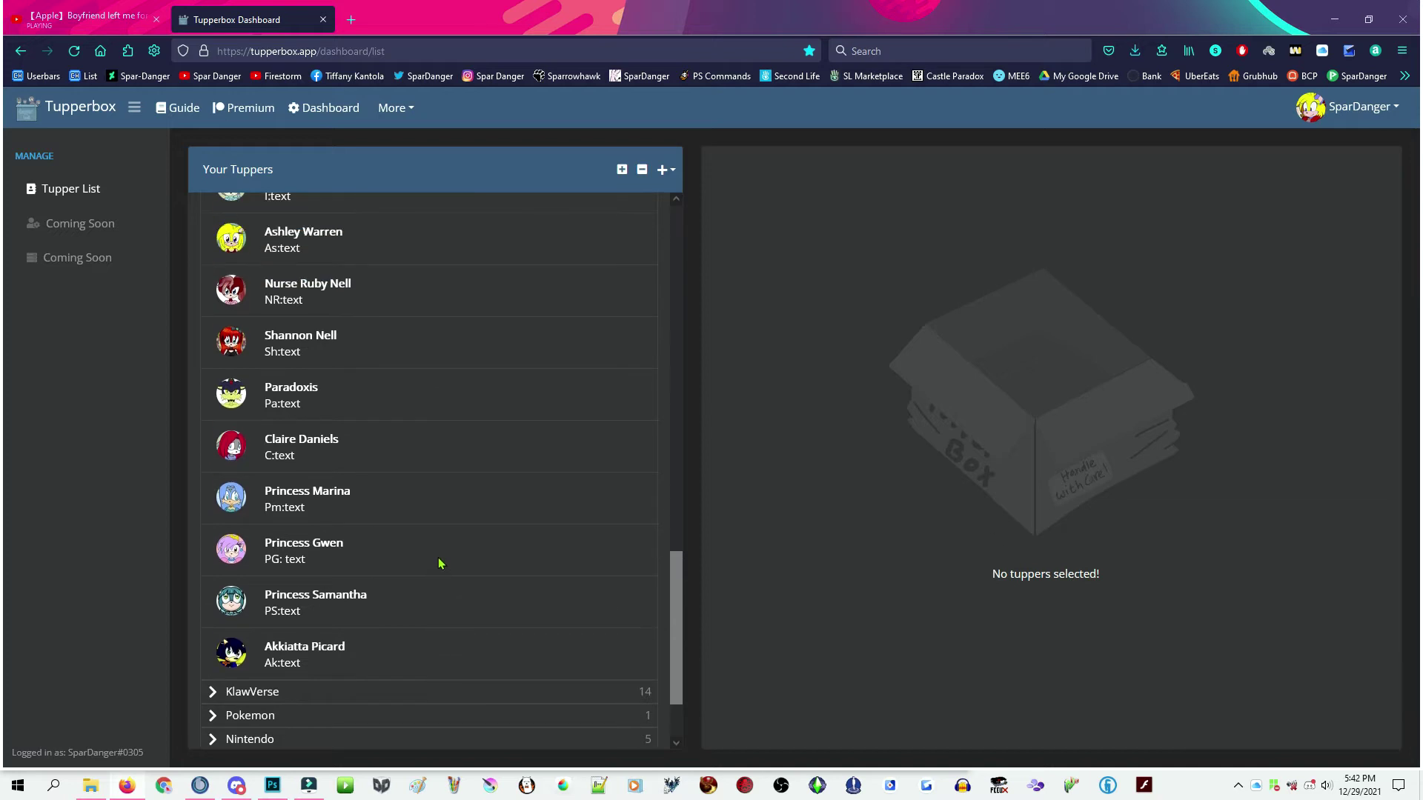
Step: Add a new tupper and name it Phoebe
{"action": "left_click", "coordinate": [664, 170]}
{"action": "left_click", "coordinate": [632, 194]}
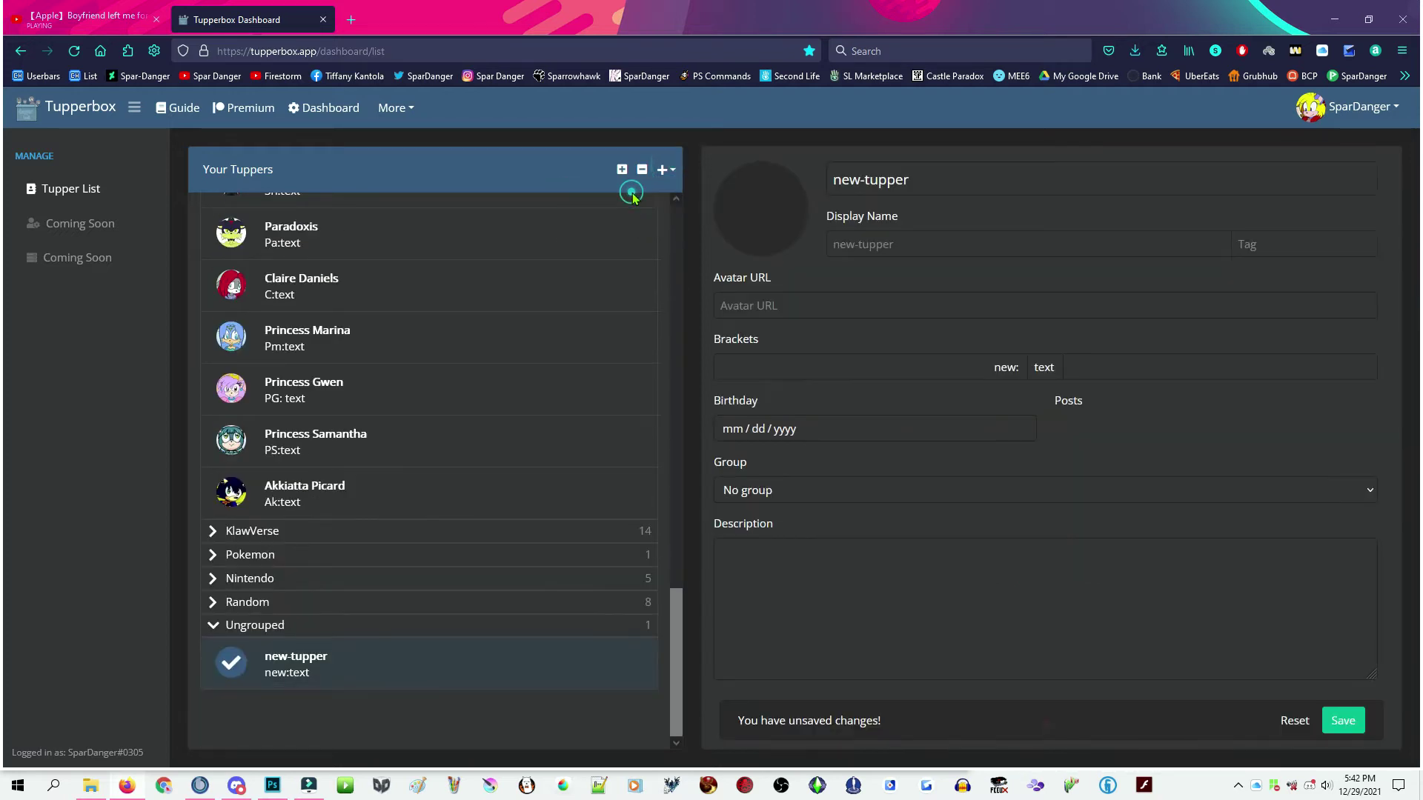
{"action": "triple_click", "coordinate": [912, 178]}
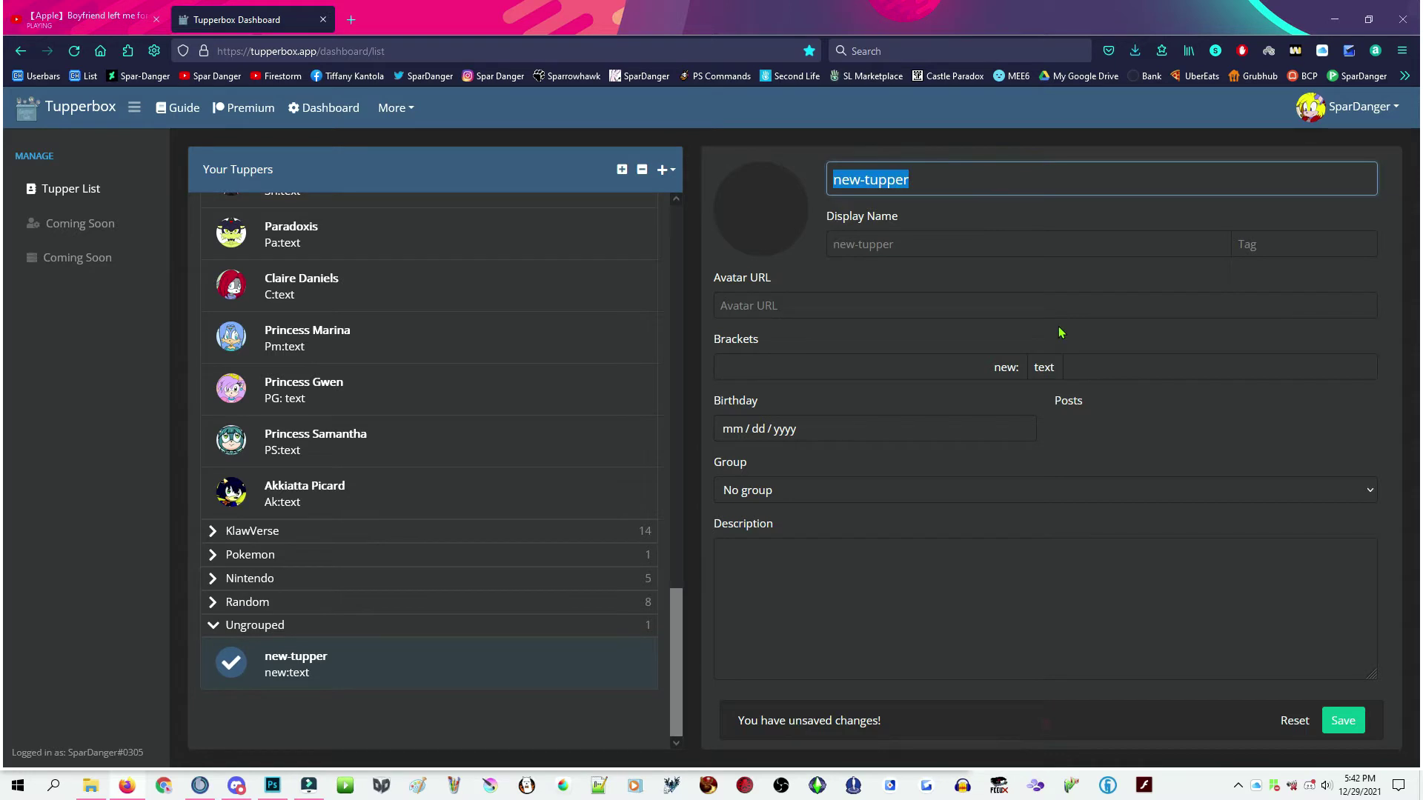
{"action": "key", "text": "BackSpace"}
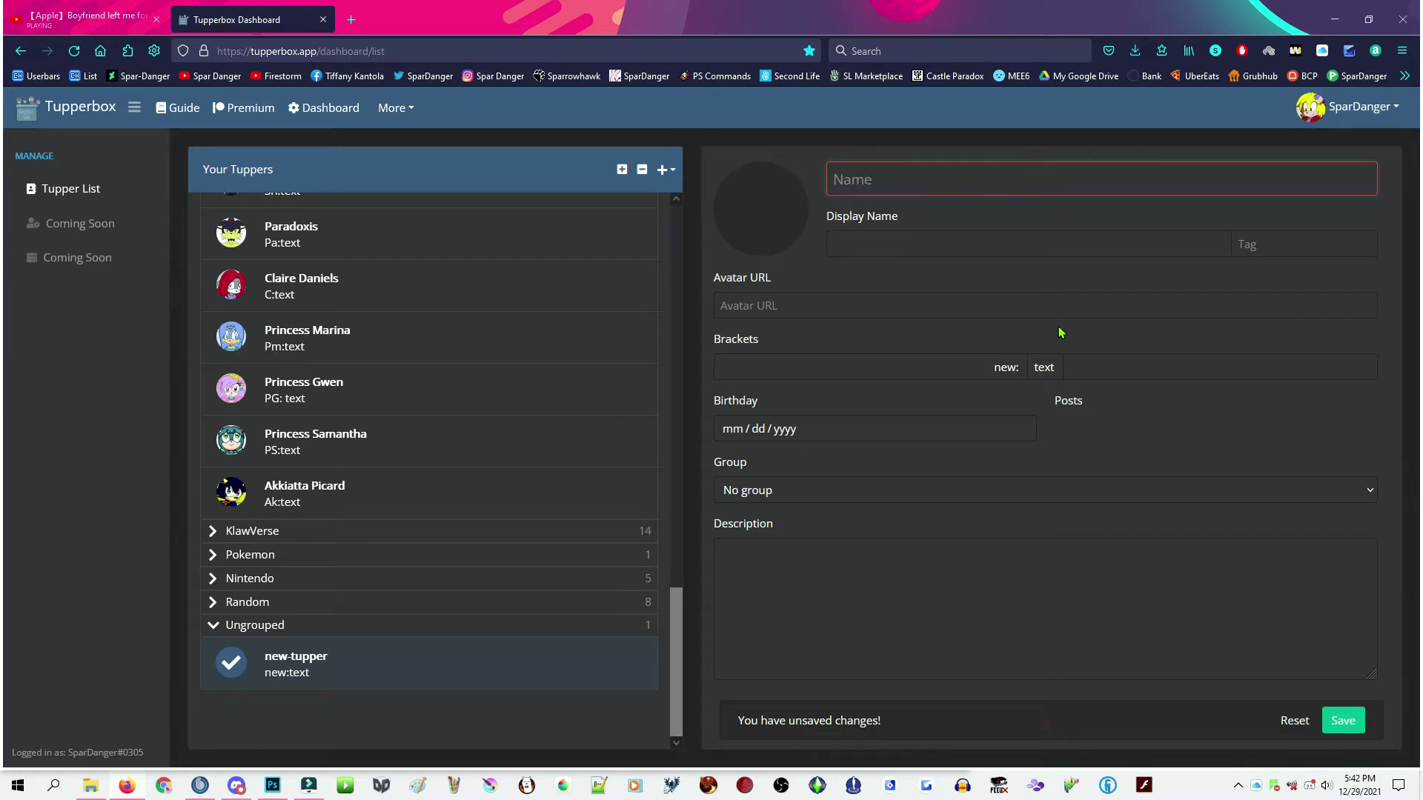
{"action": "type", "text": "Pho"}
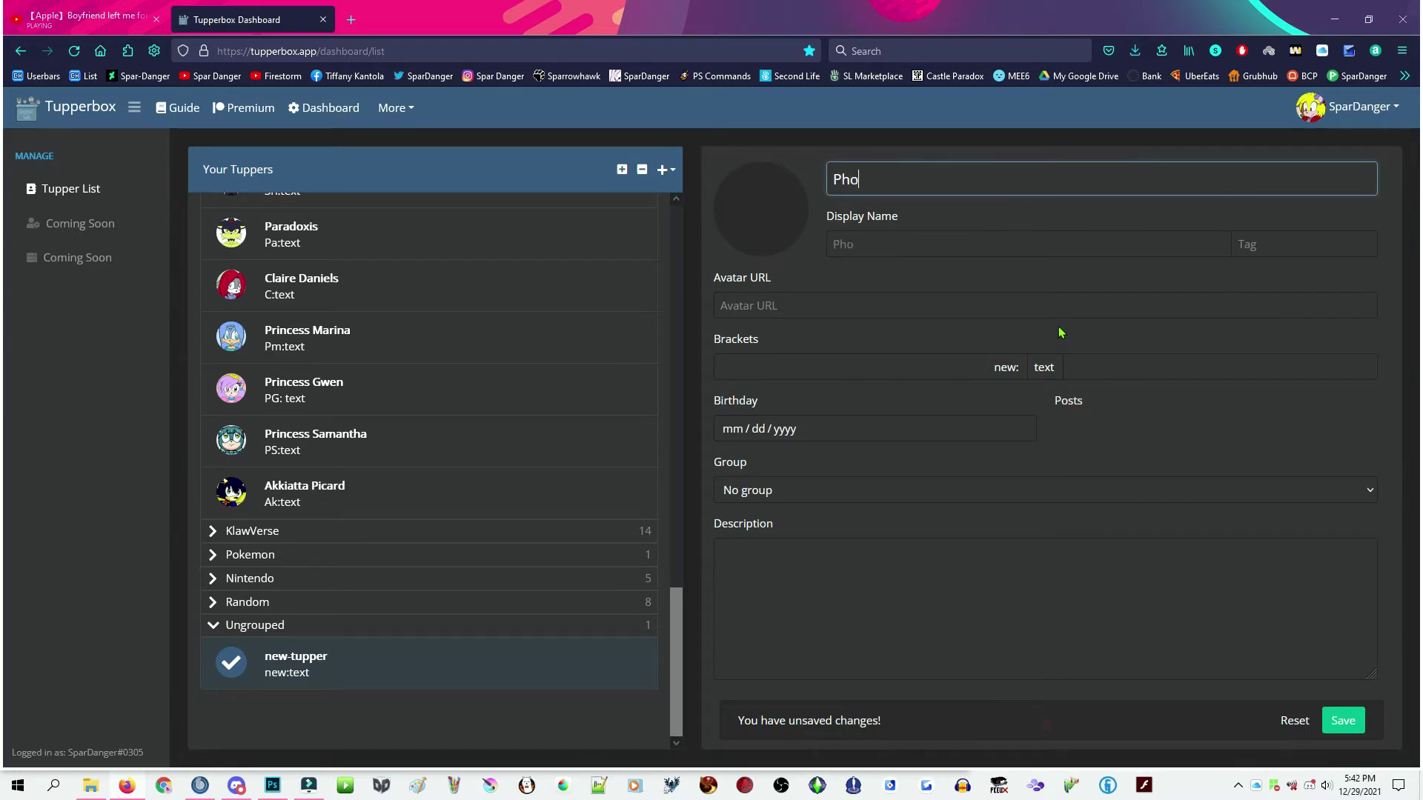
{"action": "type", "text": "ebe"}
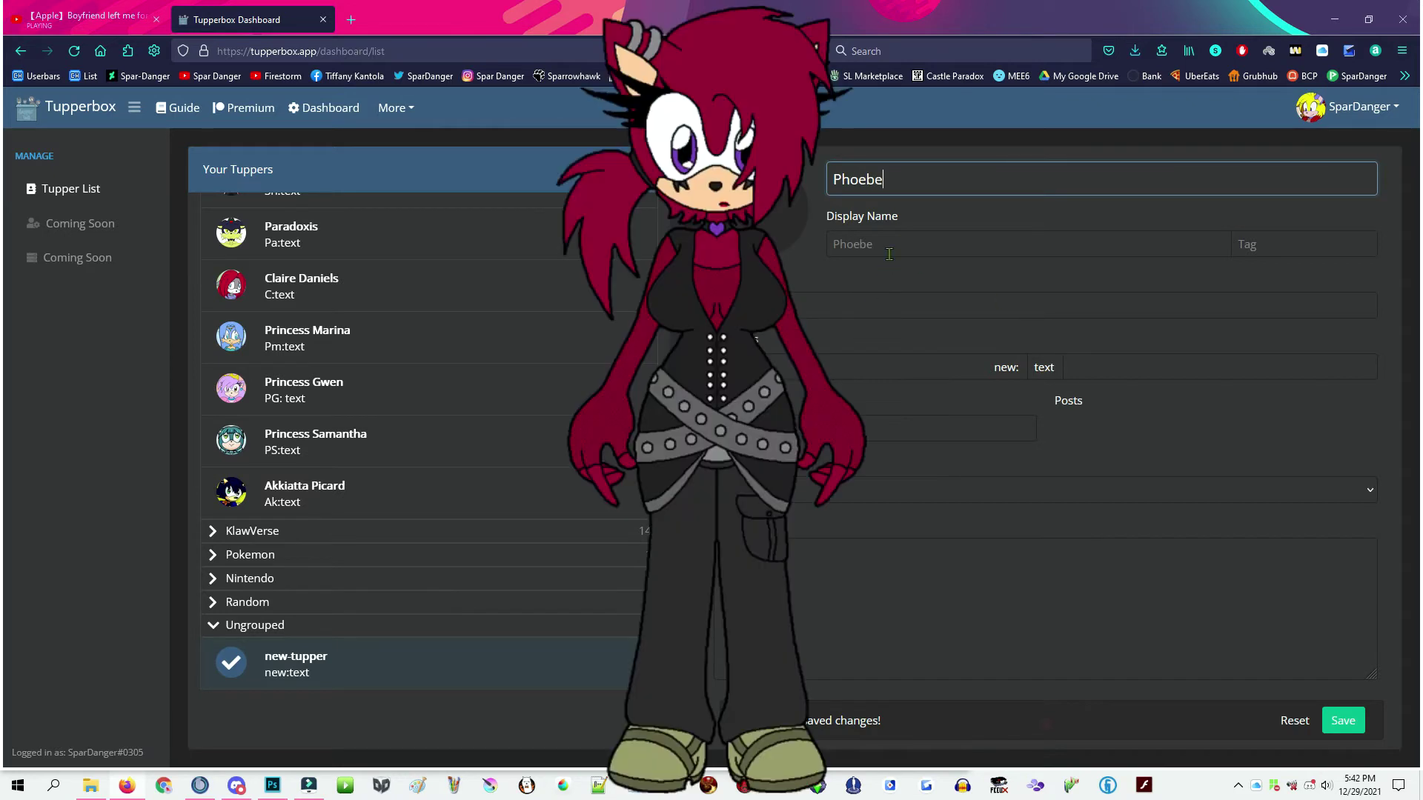
{"action": "left_click", "coordinate": [1304, 247]}
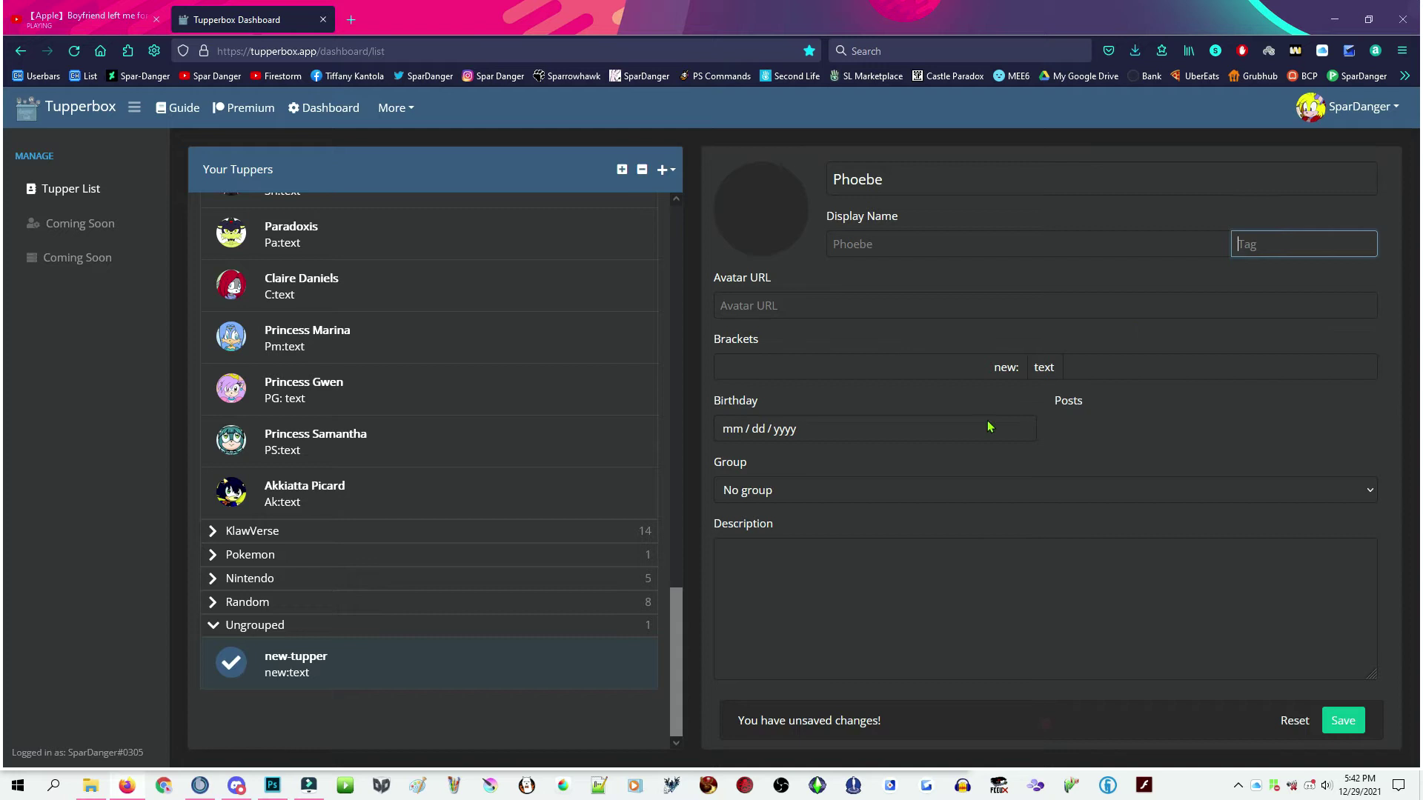
{"action": "left_click", "coordinate": [936, 378]}
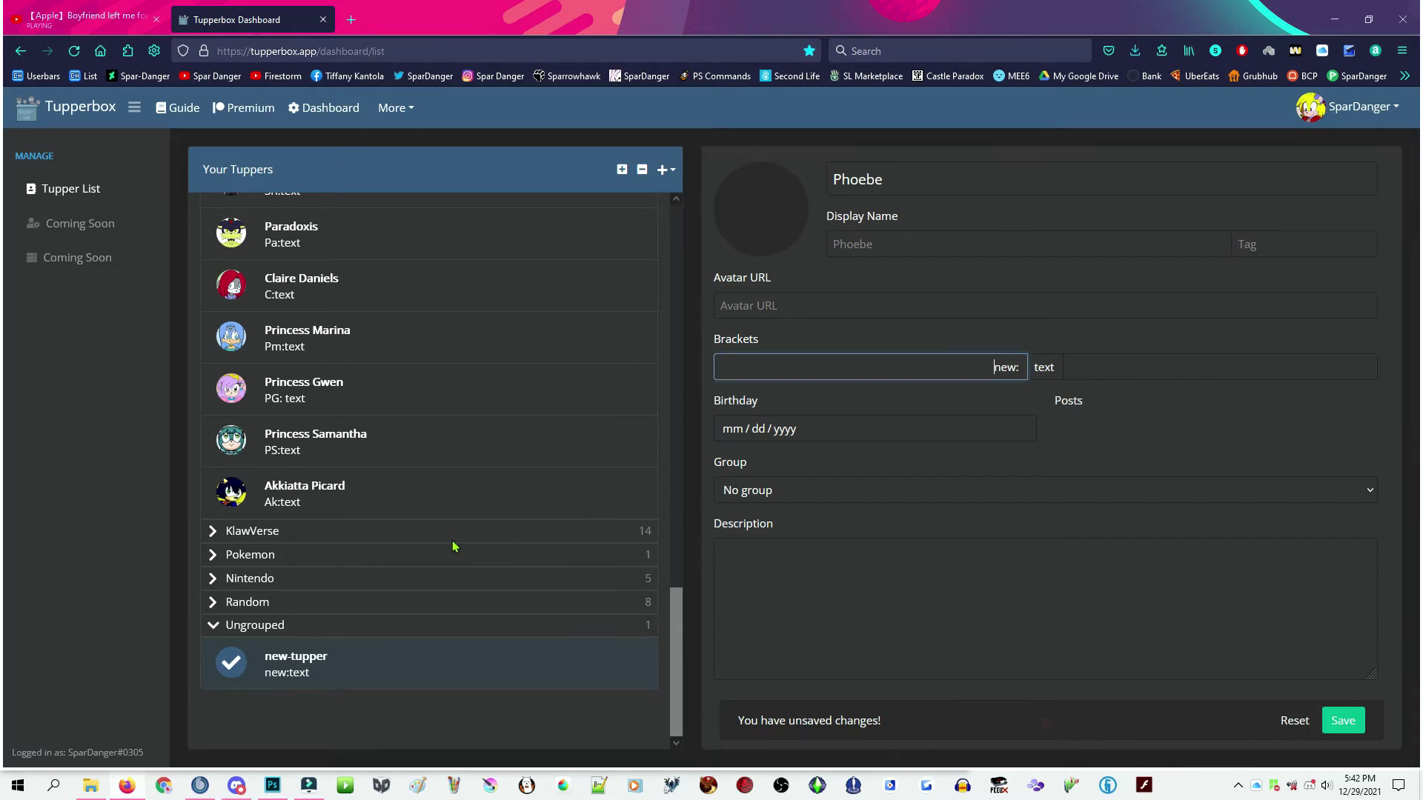
Step: Enter the birthday for Phoebe, choosing the day and year from the calendar
{"action": "left_click", "coordinate": [828, 433]}
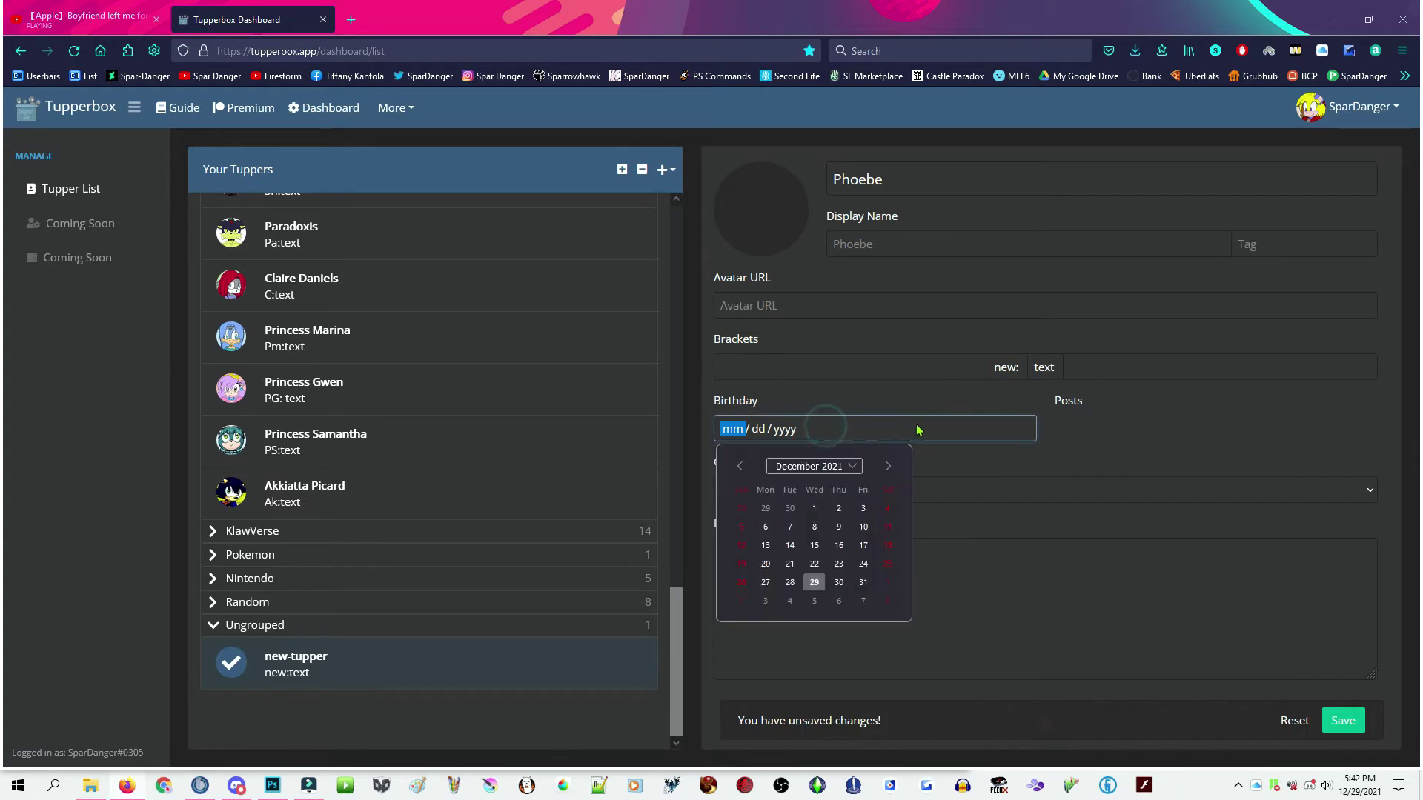
{"action": "left_click", "coordinate": [791, 545]}
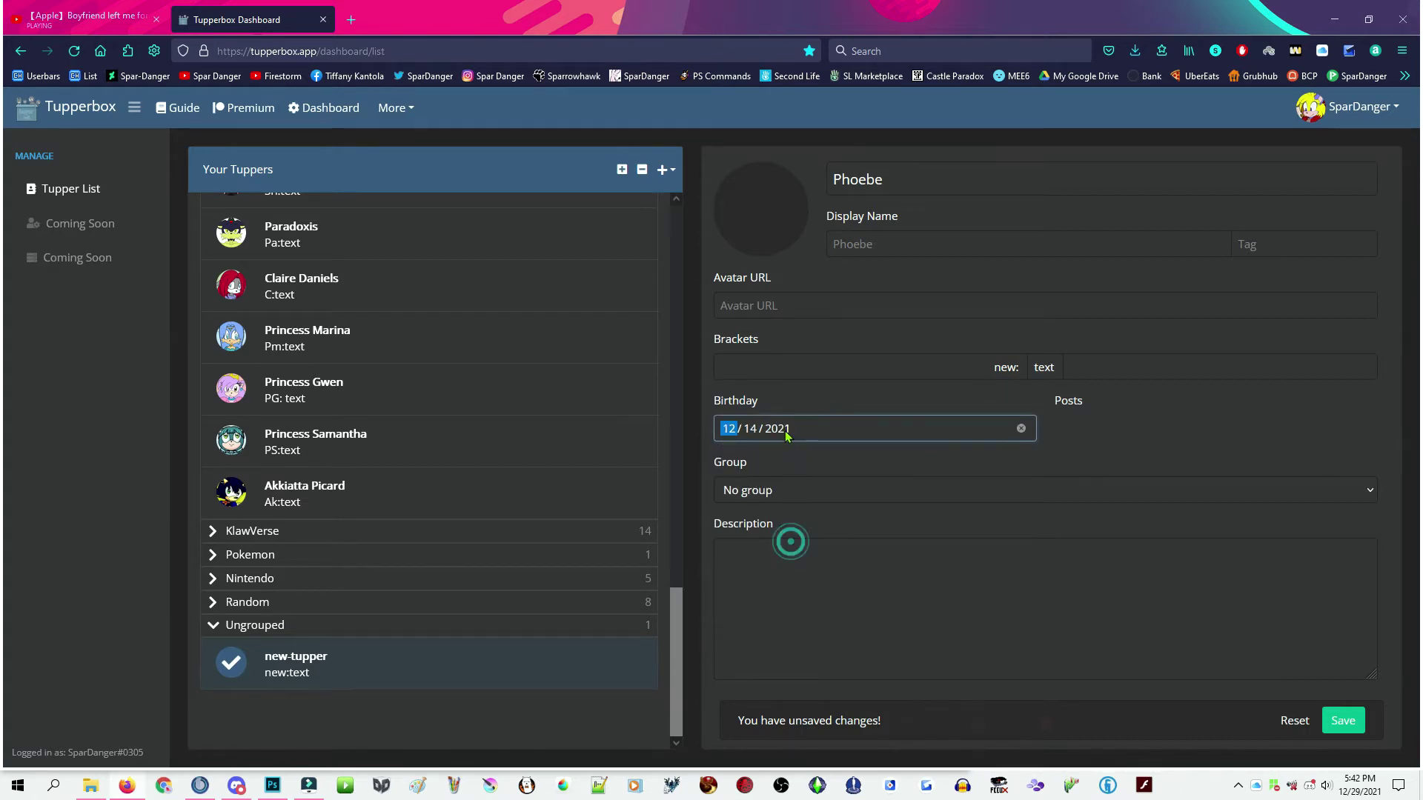
{"action": "left_click", "coordinate": [784, 432]}
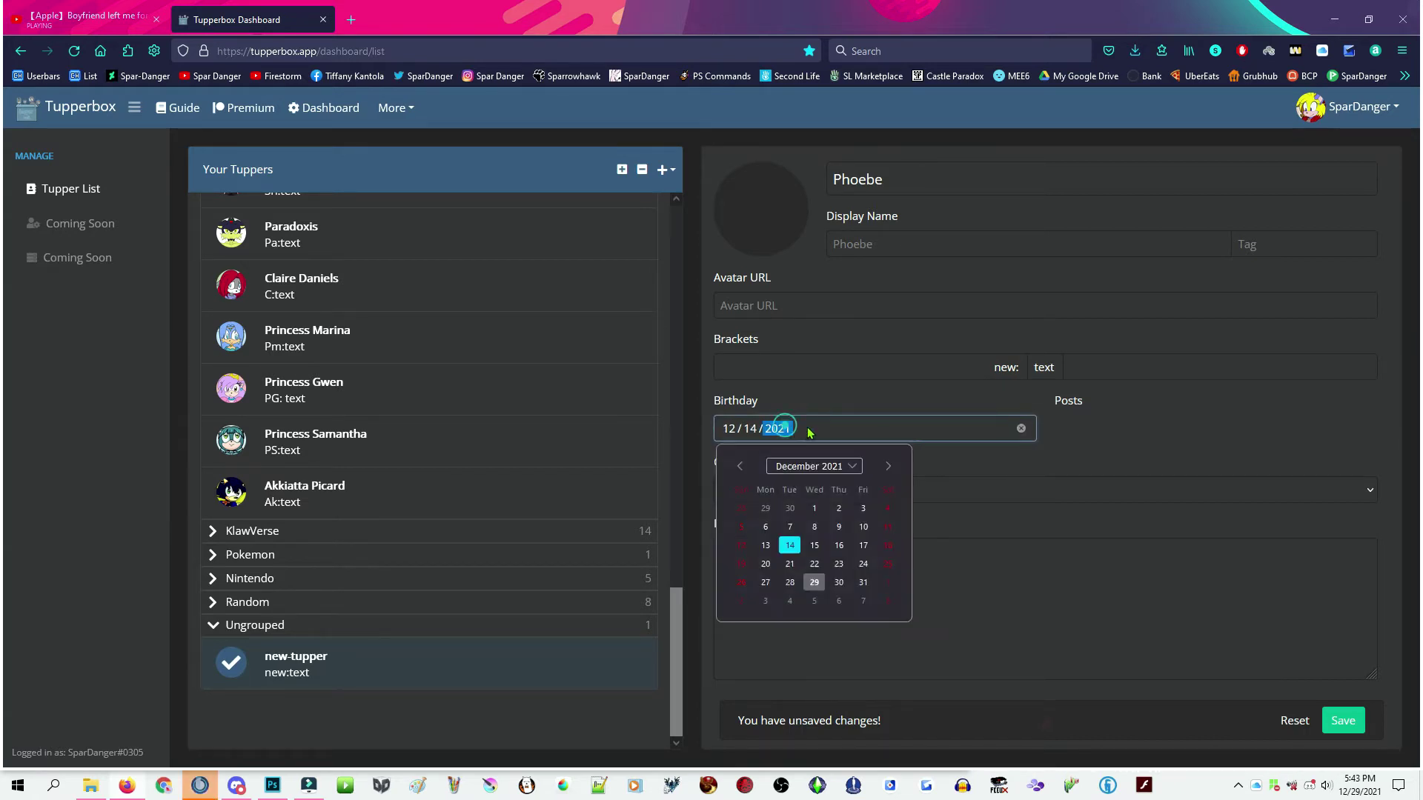
{"action": "left_click", "coordinate": [851, 467]}
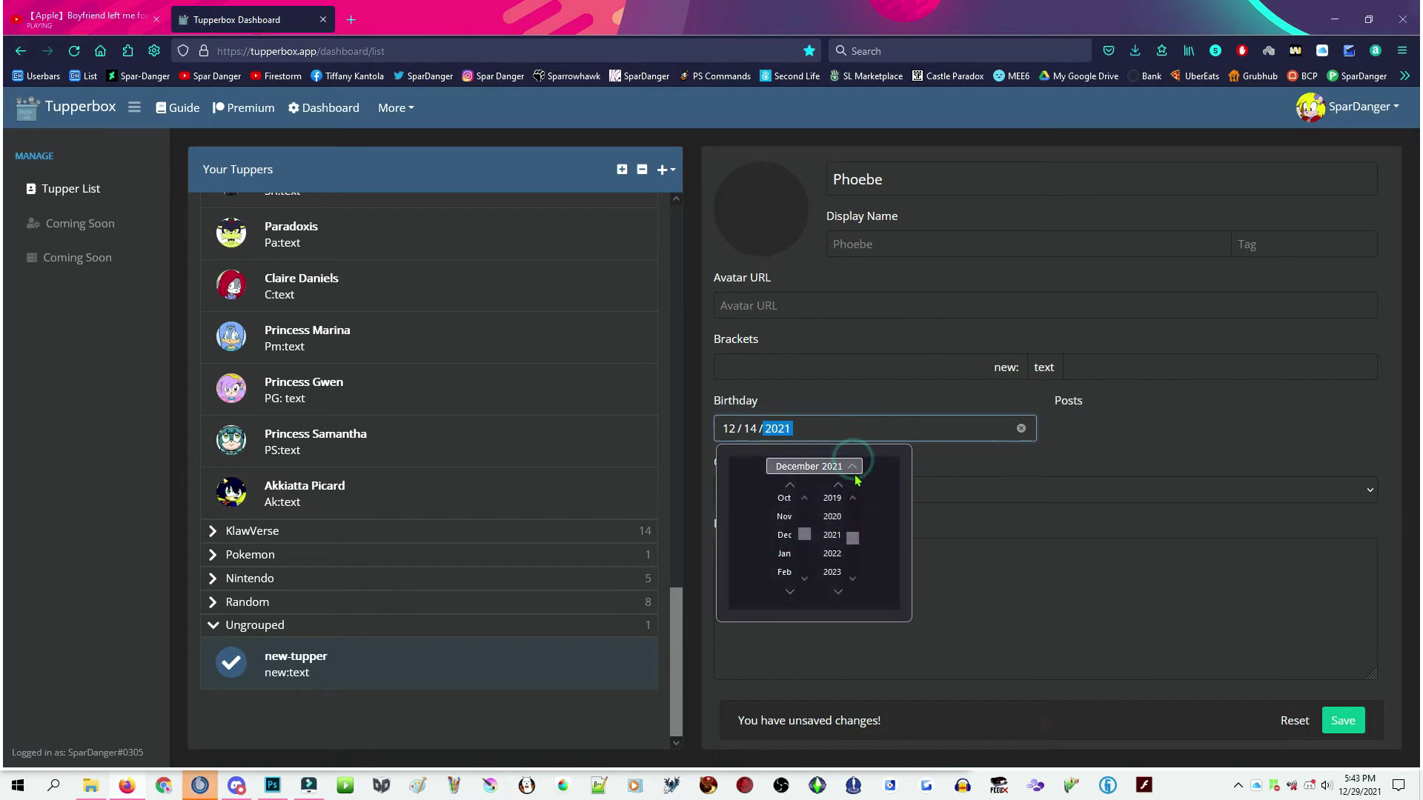
{"action": "scroll", "coordinate": [837, 521], "scroll_direction": "up", "scroll_amount": 11}
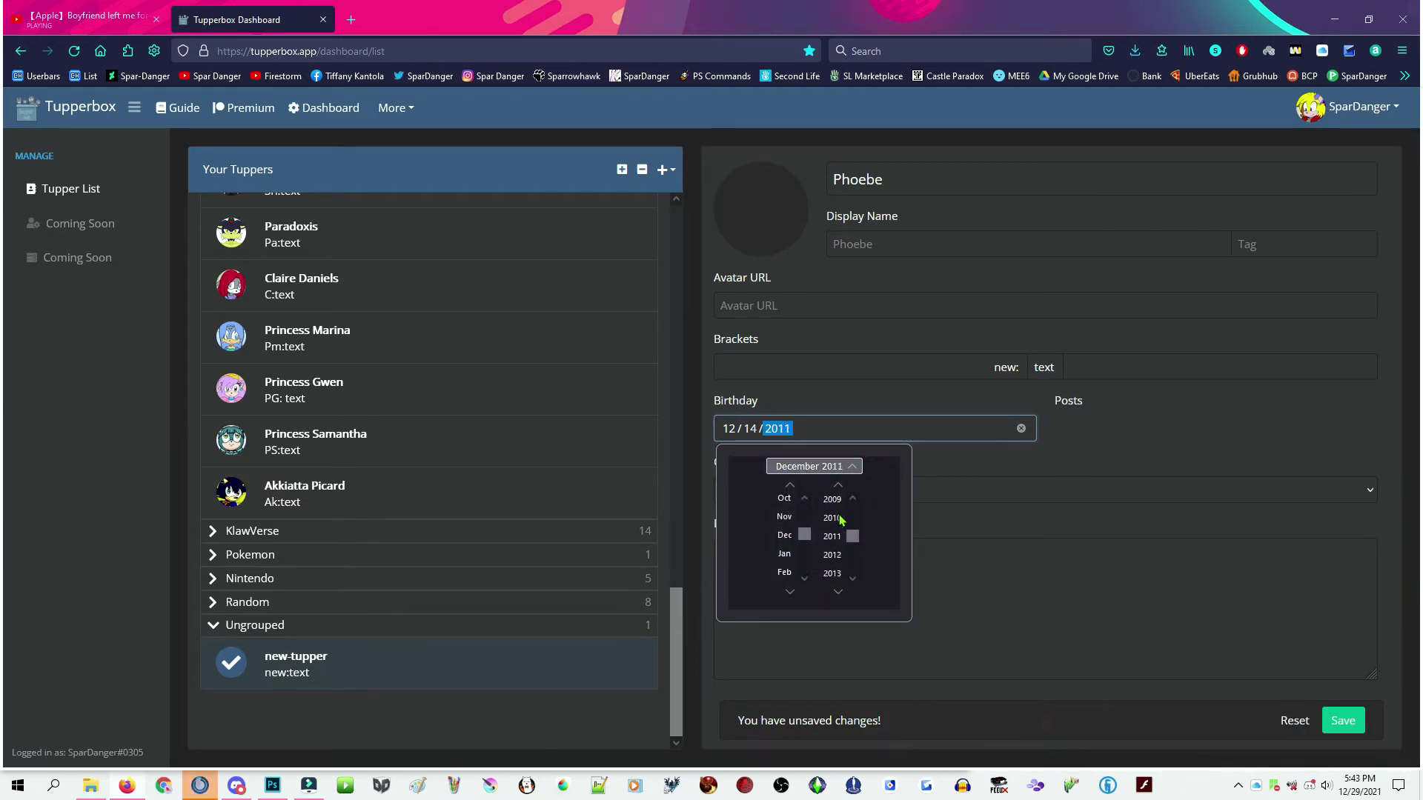
{"action": "left_click", "coordinate": [832, 521]}
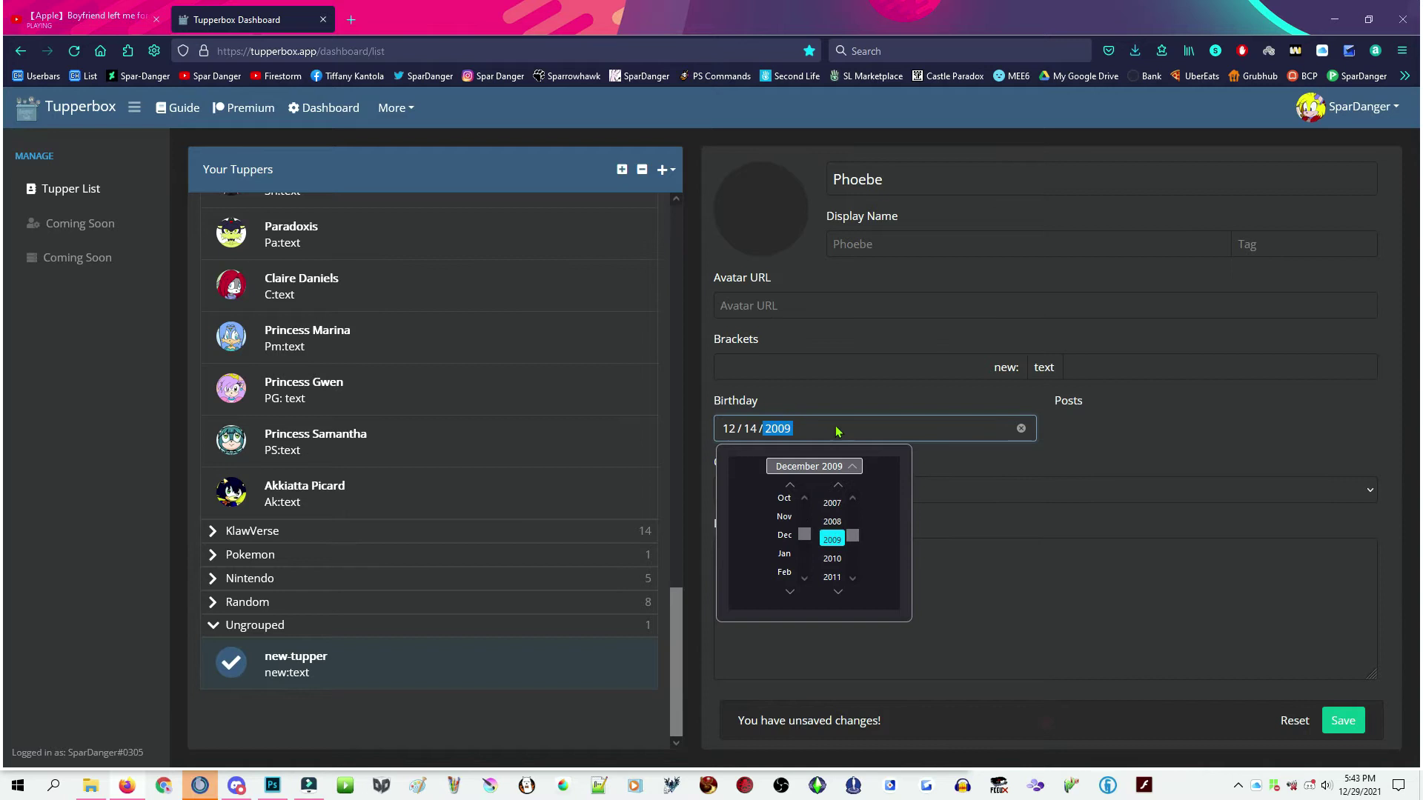
{"action": "left_click", "coordinate": [1044, 450]}
Step: Assign Phoebe to the Melituri group and save the new tupper
{"action": "left_click", "coordinate": [844, 492]}
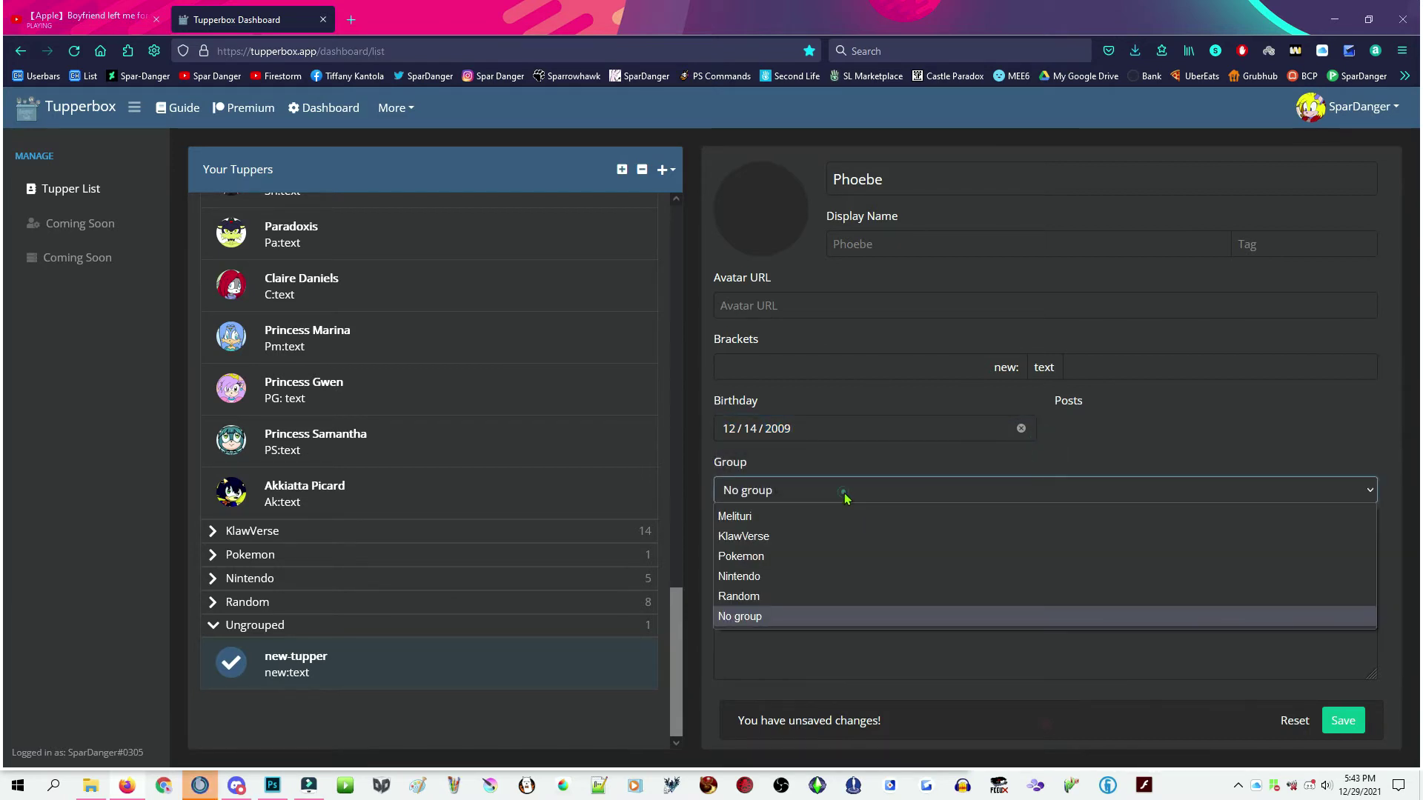
{"action": "left_click", "coordinate": [756, 518]}
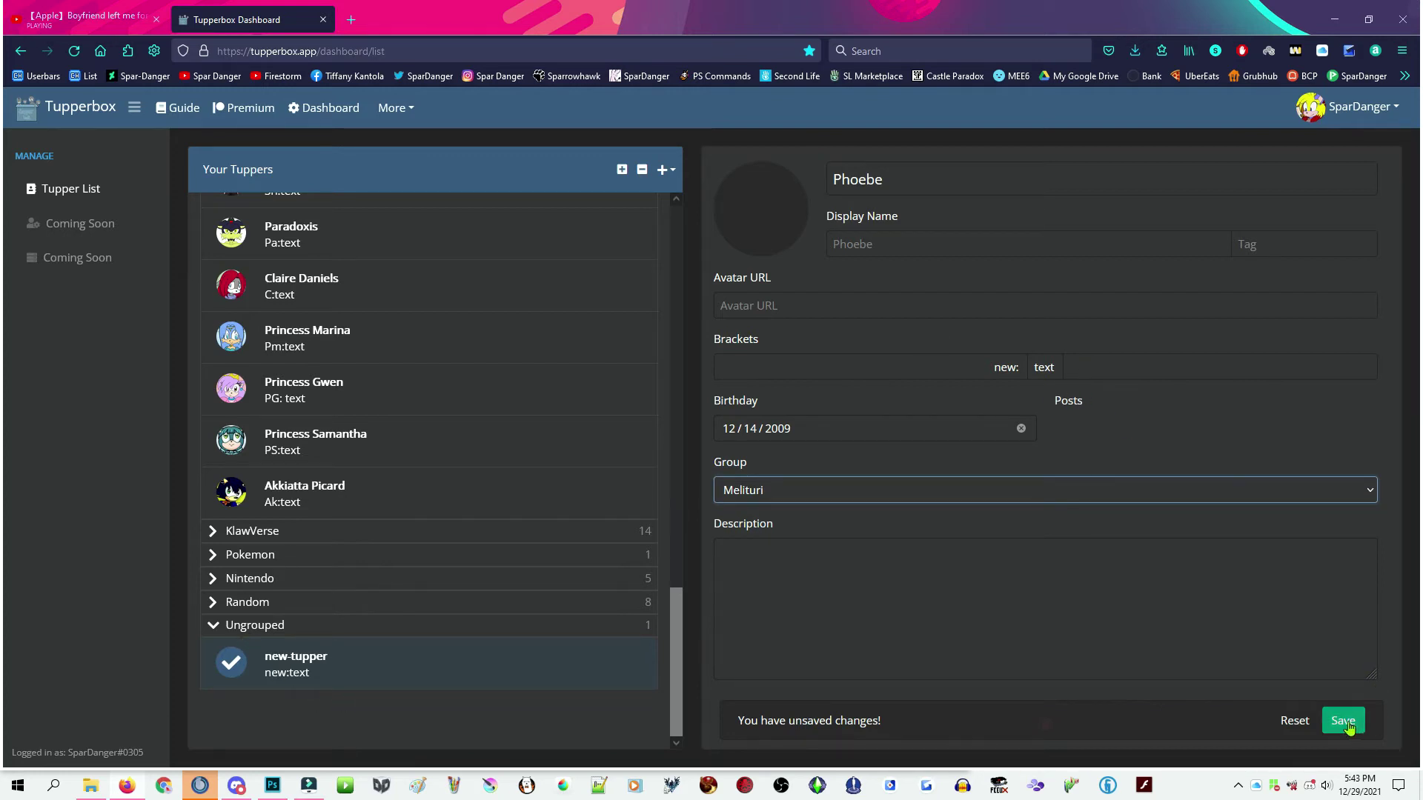
{"action": "left_click", "coordinate": [1343, 721]}
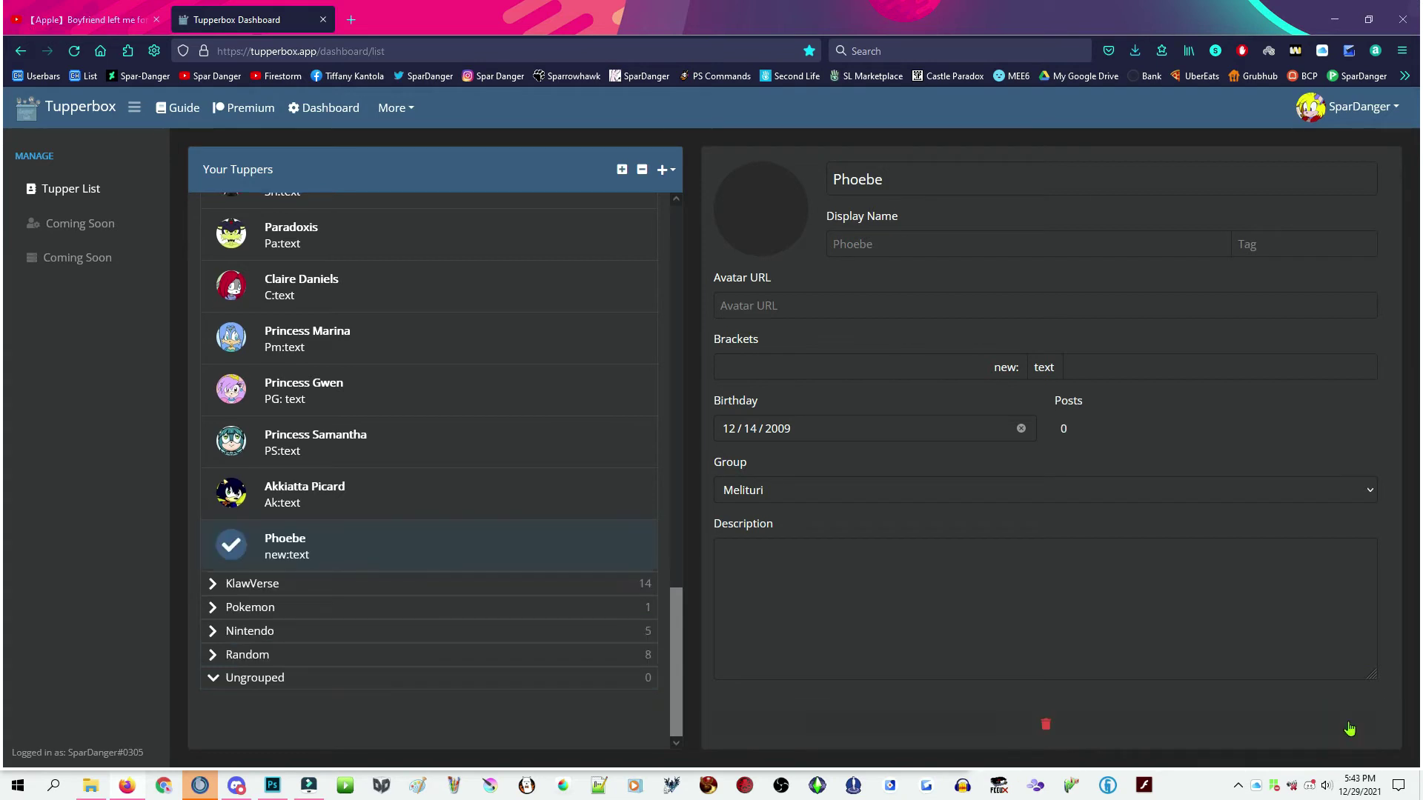
Step: Change Phoebe's bracket prefix to "Ph:" and save the change
{"action": "left_click", "coordinate": [376, 498]}
{"action": "left_click", "coordinate": [372, 552]}
{"action": "double_click", "coordinate": [987, 363]}
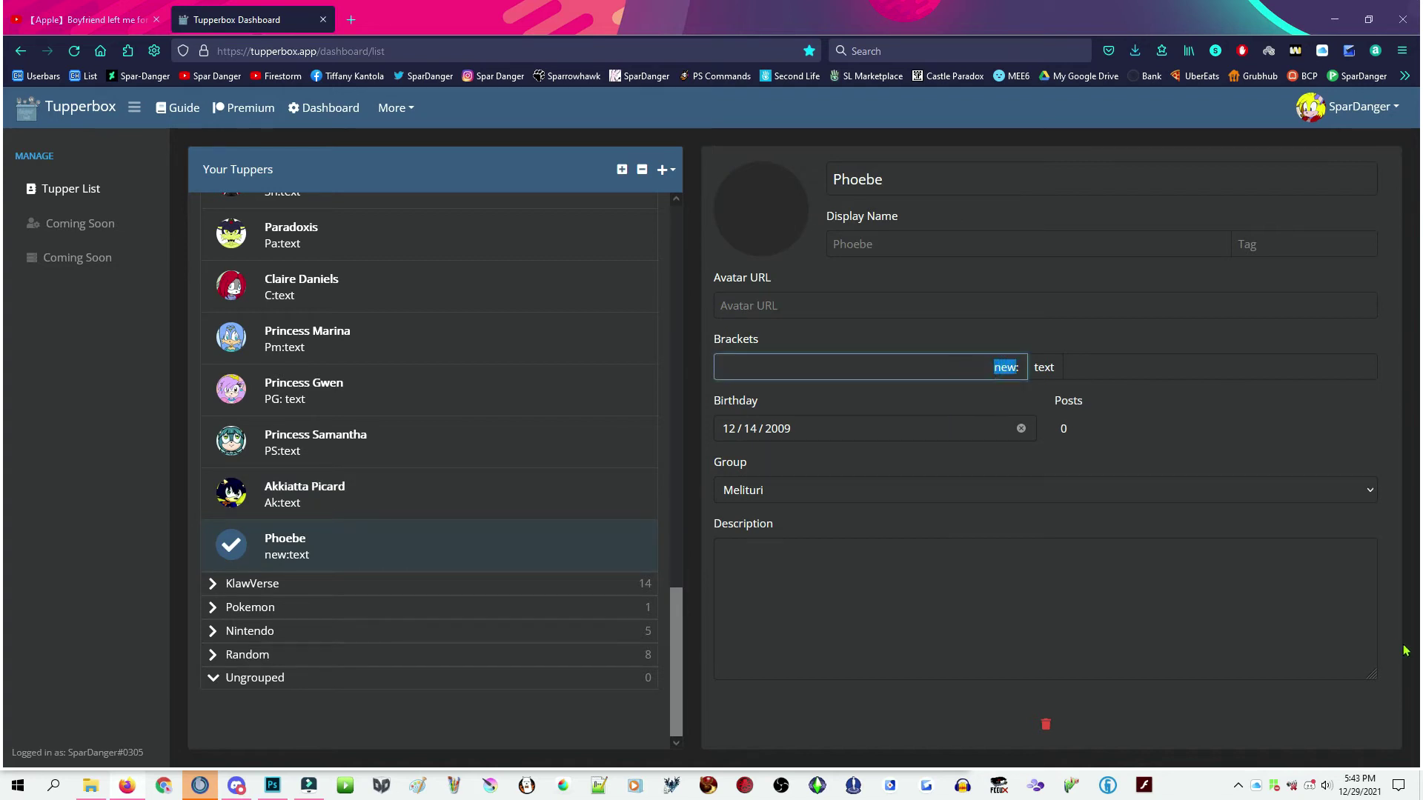
{"action": "type", "text": "Ph"}
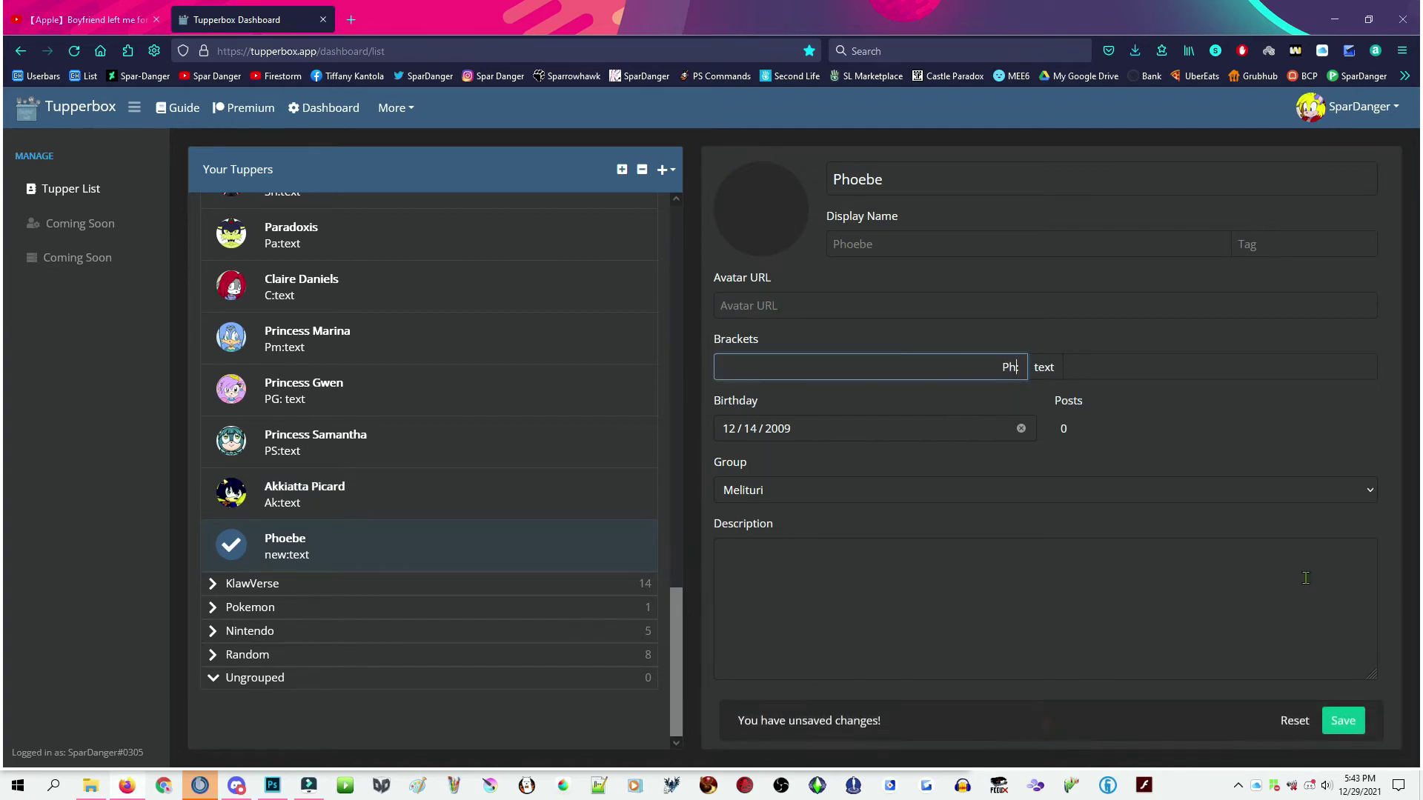
{"action": "type", "text": ":"}
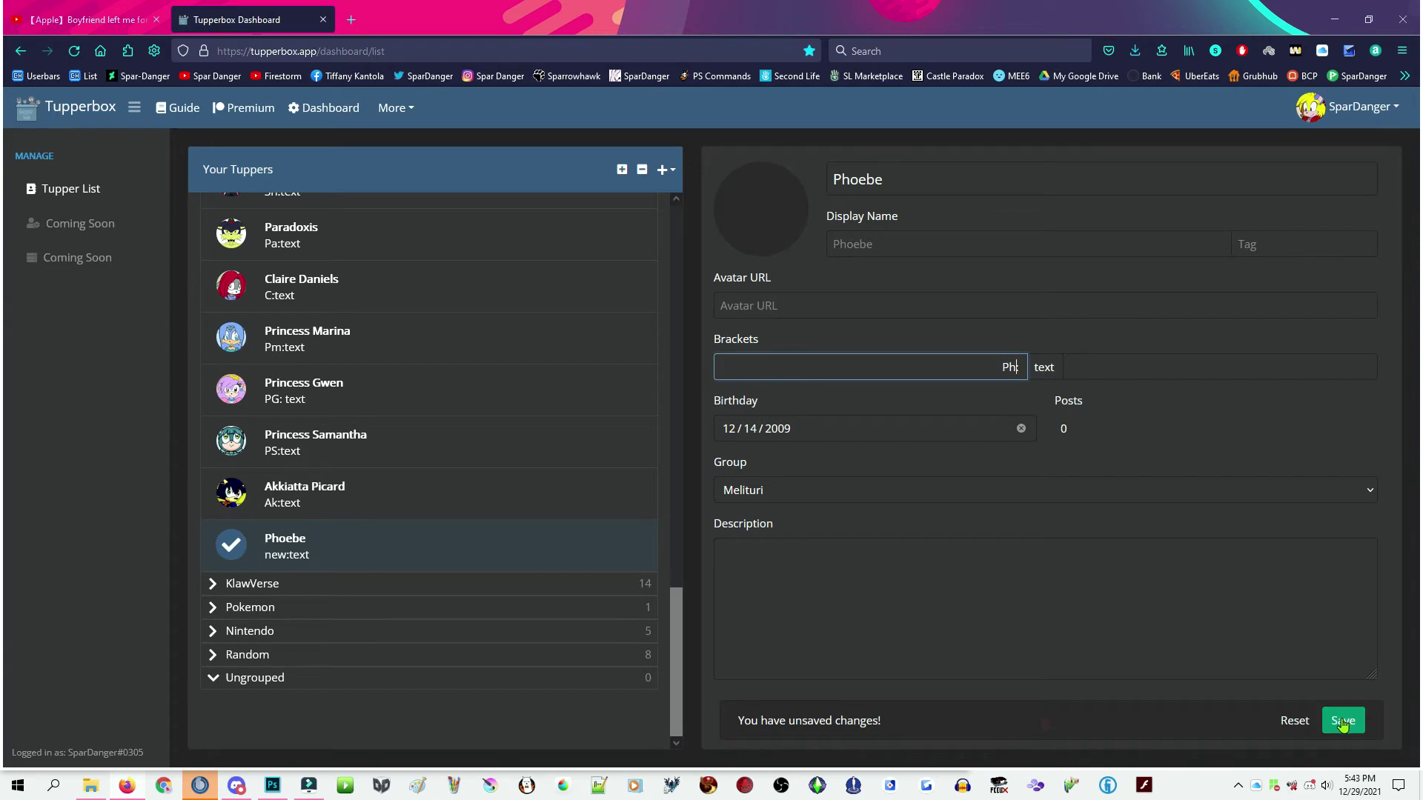
{"action": "left_click", "coordinate": [1343, 722]}
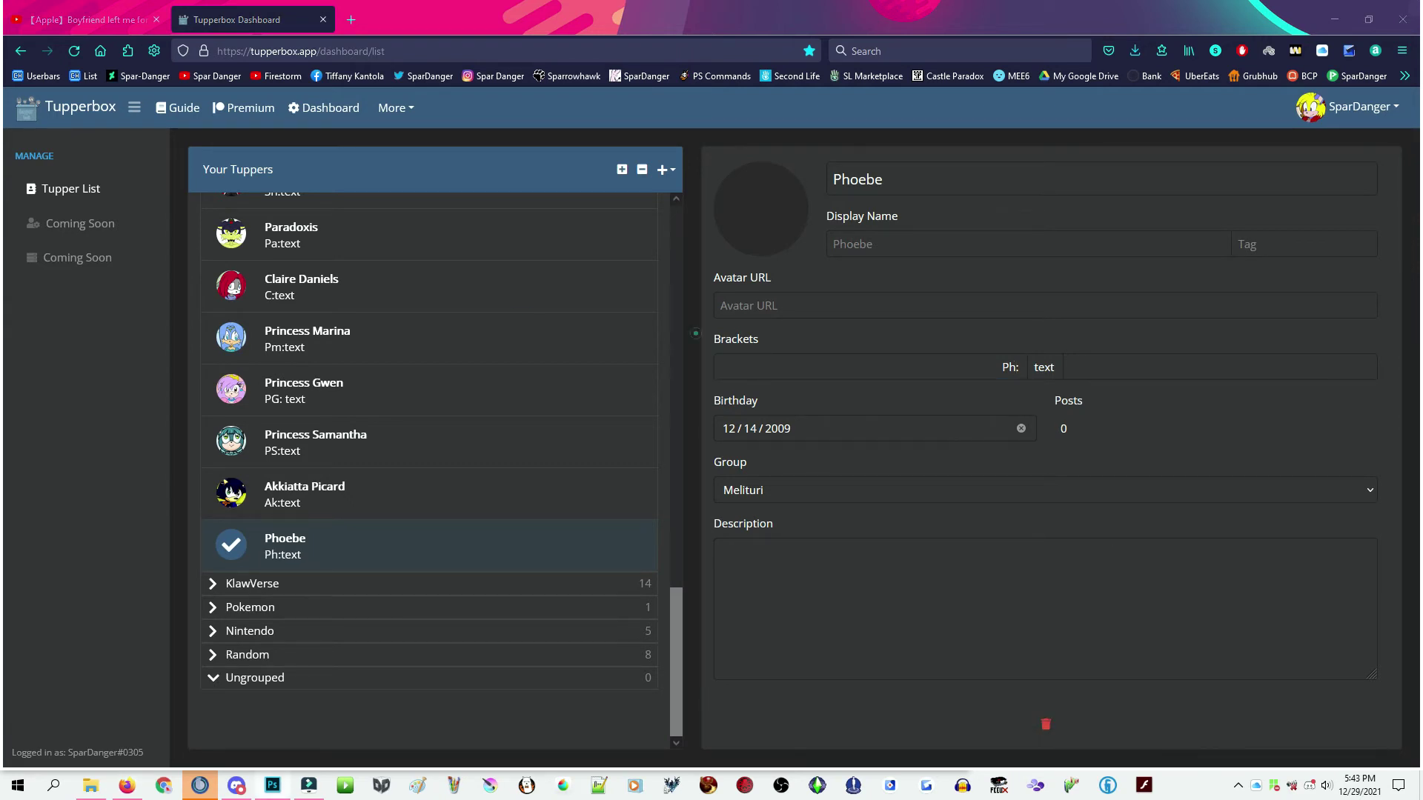
{"action": "left_click", "coordinate": [695, 333]}
{"action": "left_click", "coordinate": [436, 323]}
{"action": "left_click", "coordinate": [326, 231]}
Step: Switch to Discord and review the Tupperbox command list in the Tupper fun server's how-to-use-tupperbox channel
{"action": "left_click", "coordinate": [237, 787]}
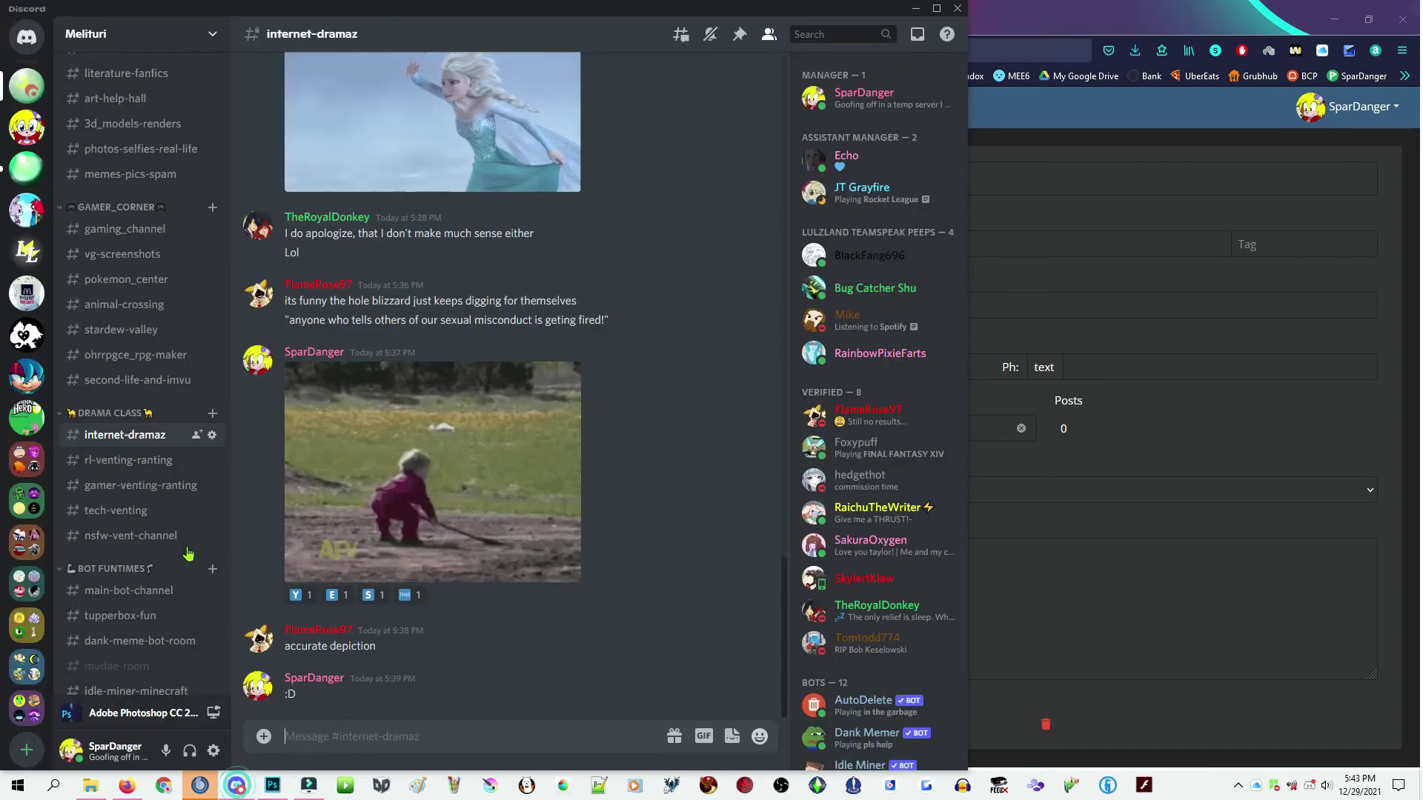
{"action": "left_click", "coordinate": [28, 170]}
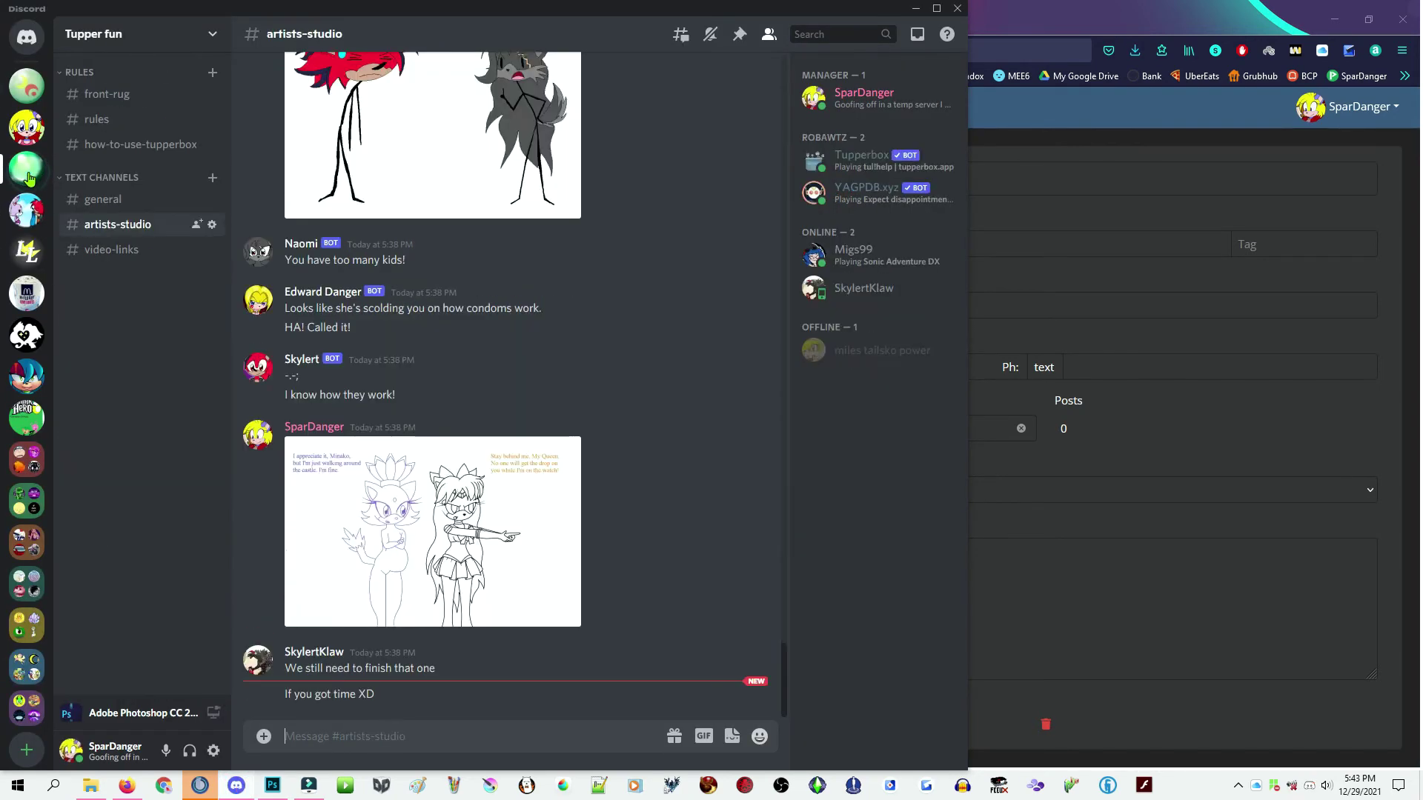
{"action": "left_click", "coordinate": [111, 144]}
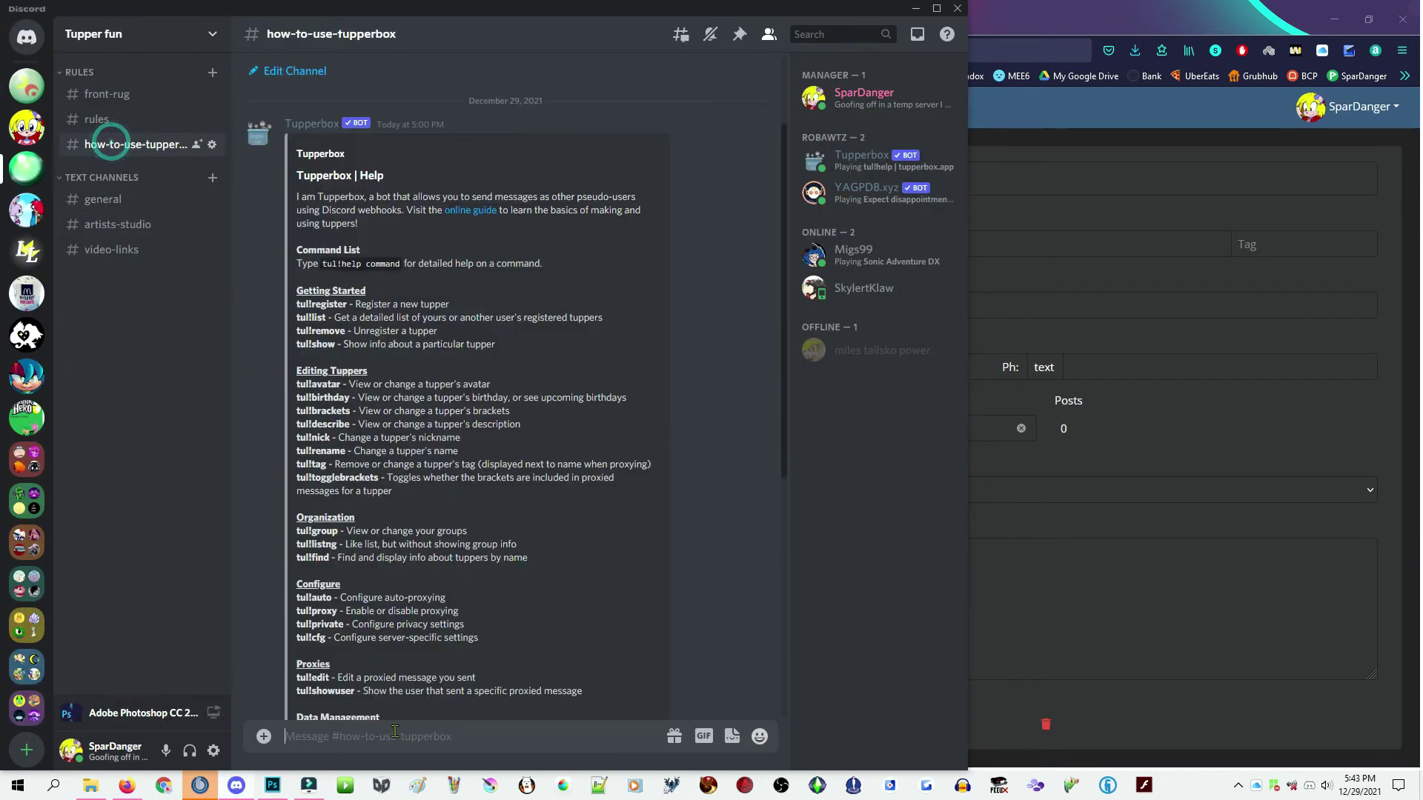
{"action": "scroll", "coordinate": [419, 667], "scroll_direction": "down", "scroll_amount": 5}
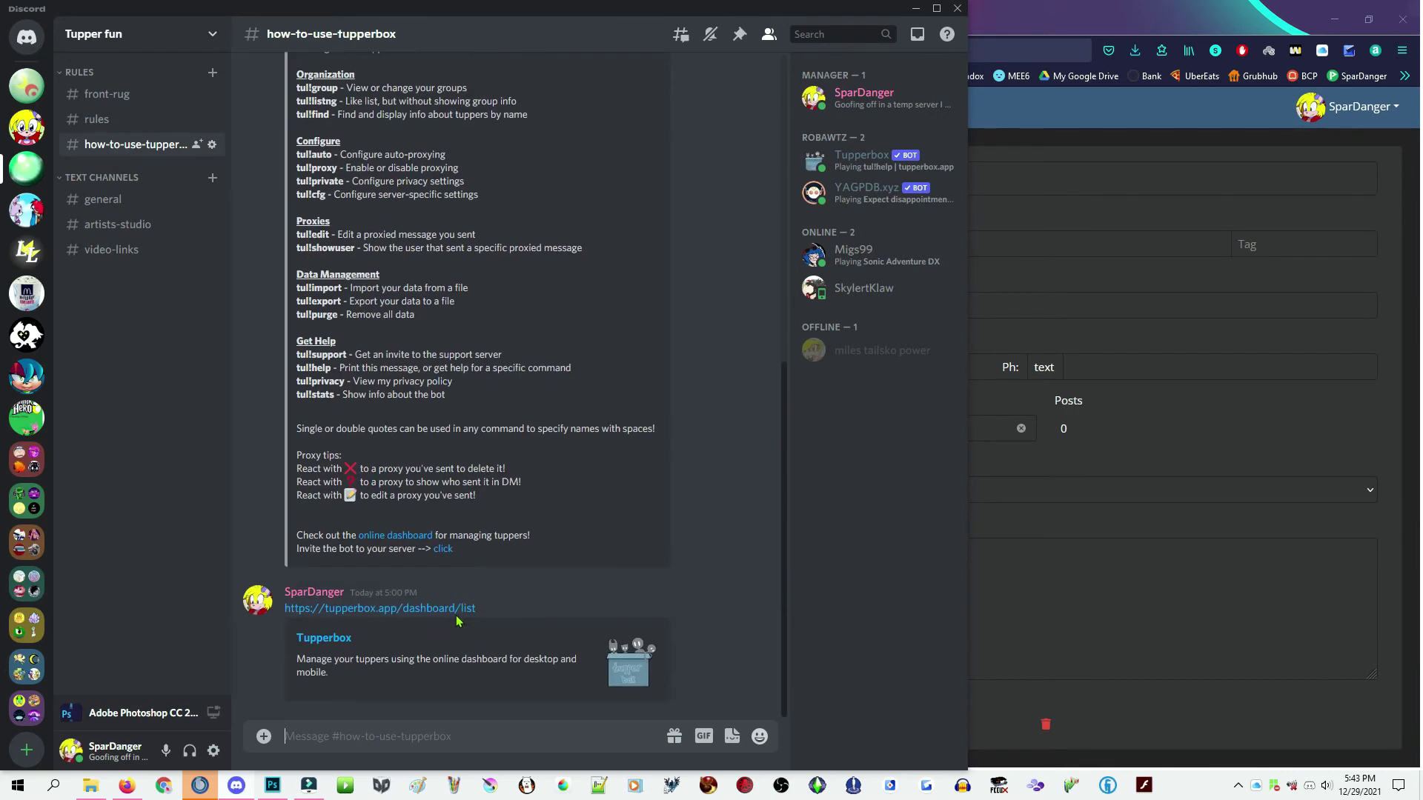
{"action": "left_click", "coordinate": [417, 738]}
Step: Post "tul!avatar Phoebe" with the copied character image attached in the general channel, and read the bot's reply
{"action": "left_click", "coordinate": [103, 200]}
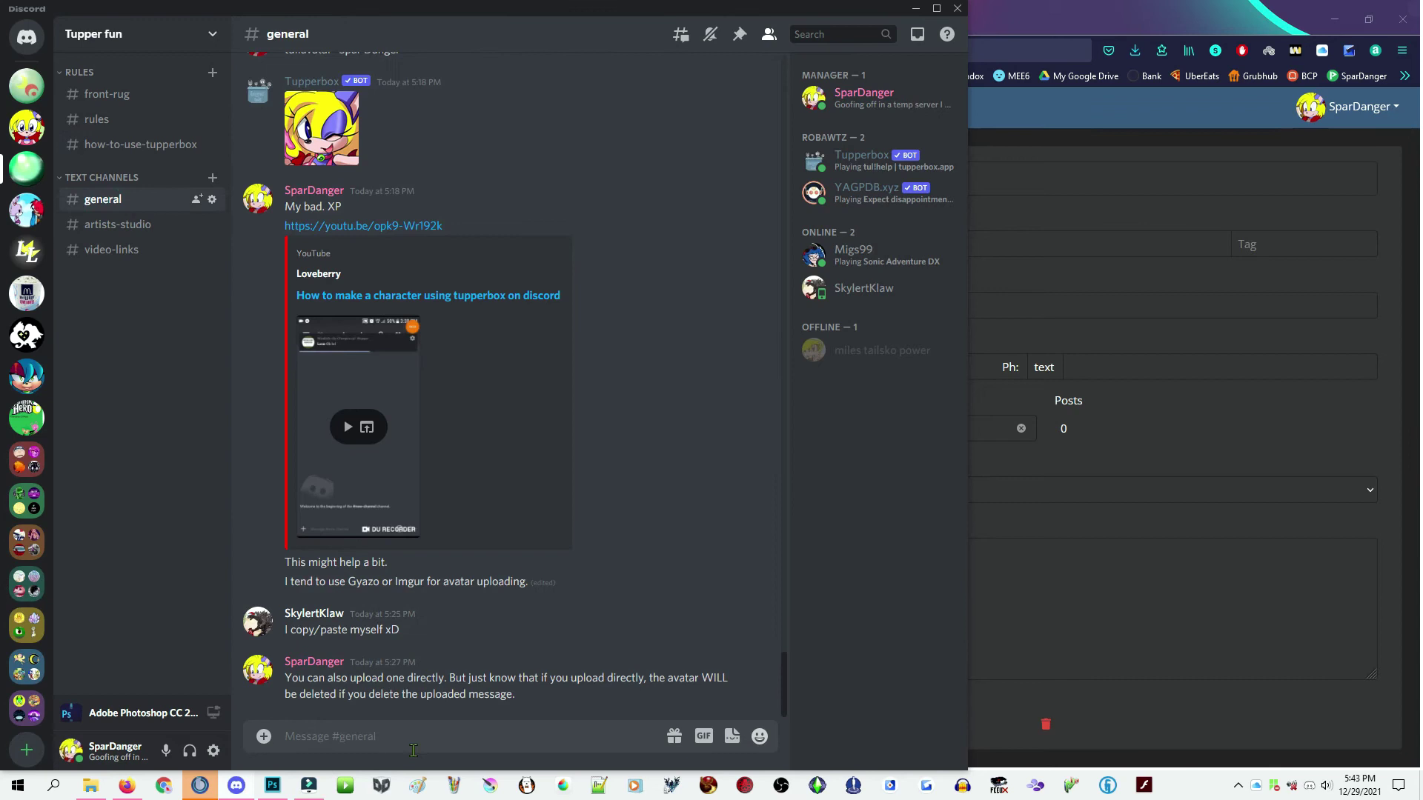
{"action": "type", "text": "tul!avatar Phoe"}
{"action": "key", "text": "ctrl+v"}
{"action": "type", "text": "be"}
{"action": "key", "text": "Return"}
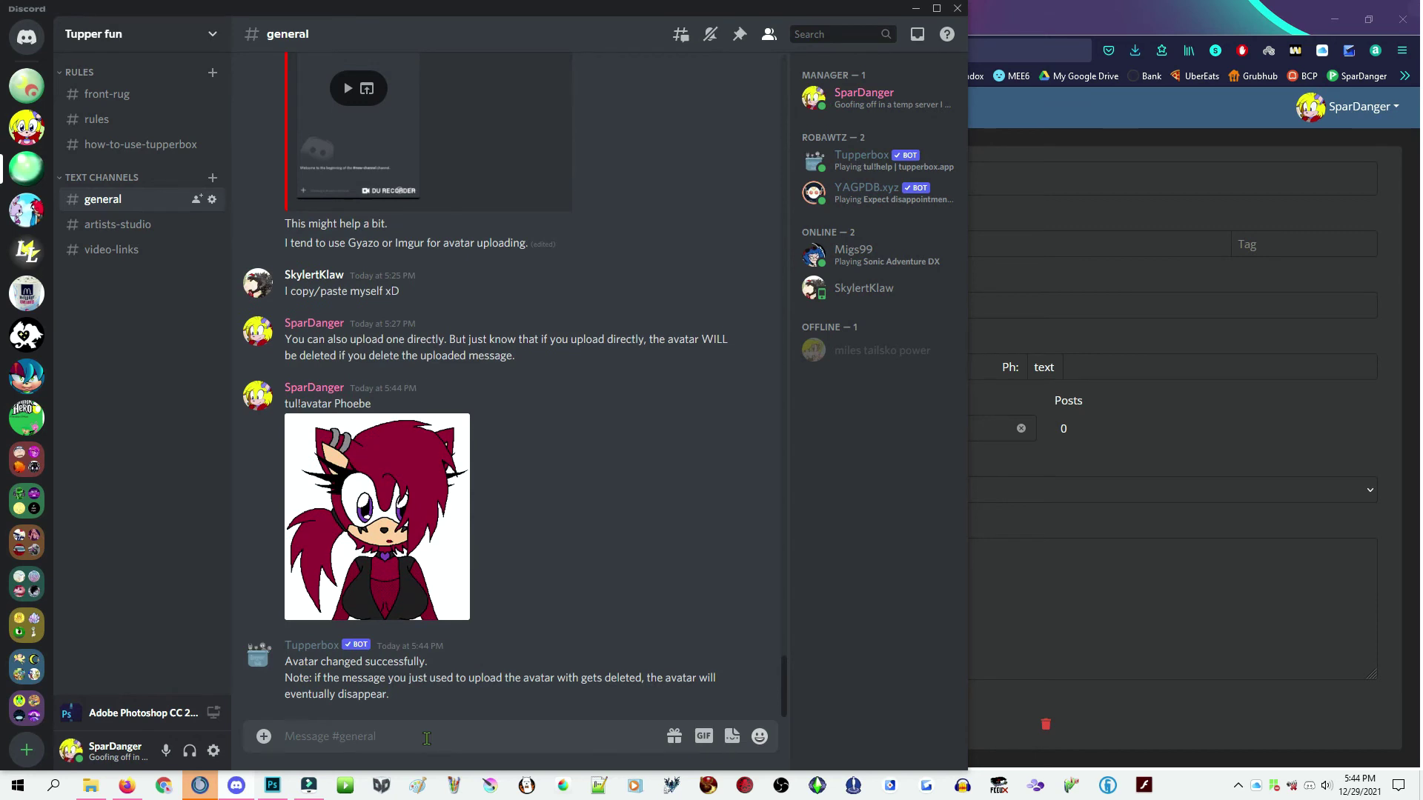
{"action": "left_click_drag", "start_coordinate": [397, 699], "coordinate": [280, 689]}
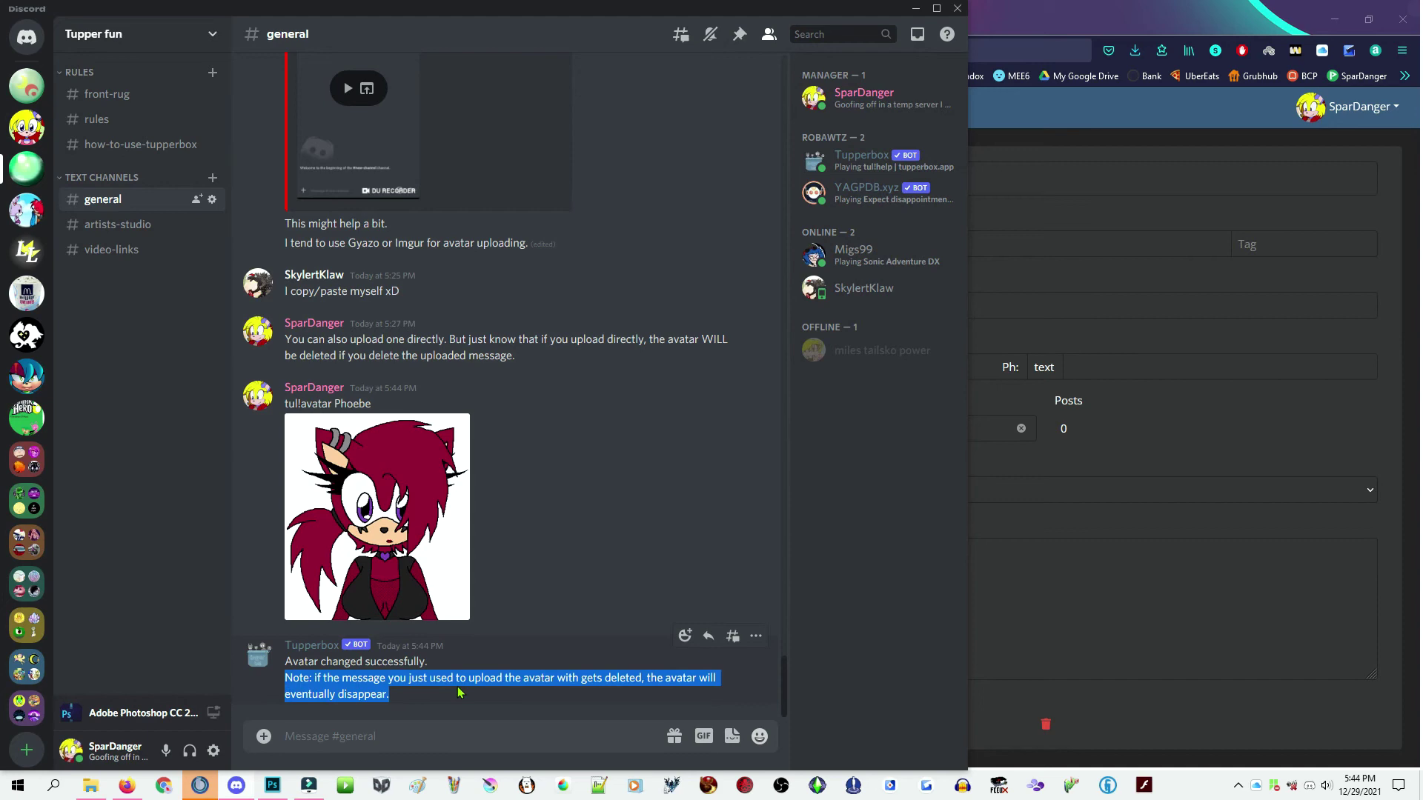
{"action": "left_click", "coordinate": [1187, 404]}
{"action": "left_click", "coordinate": [321, 485]}
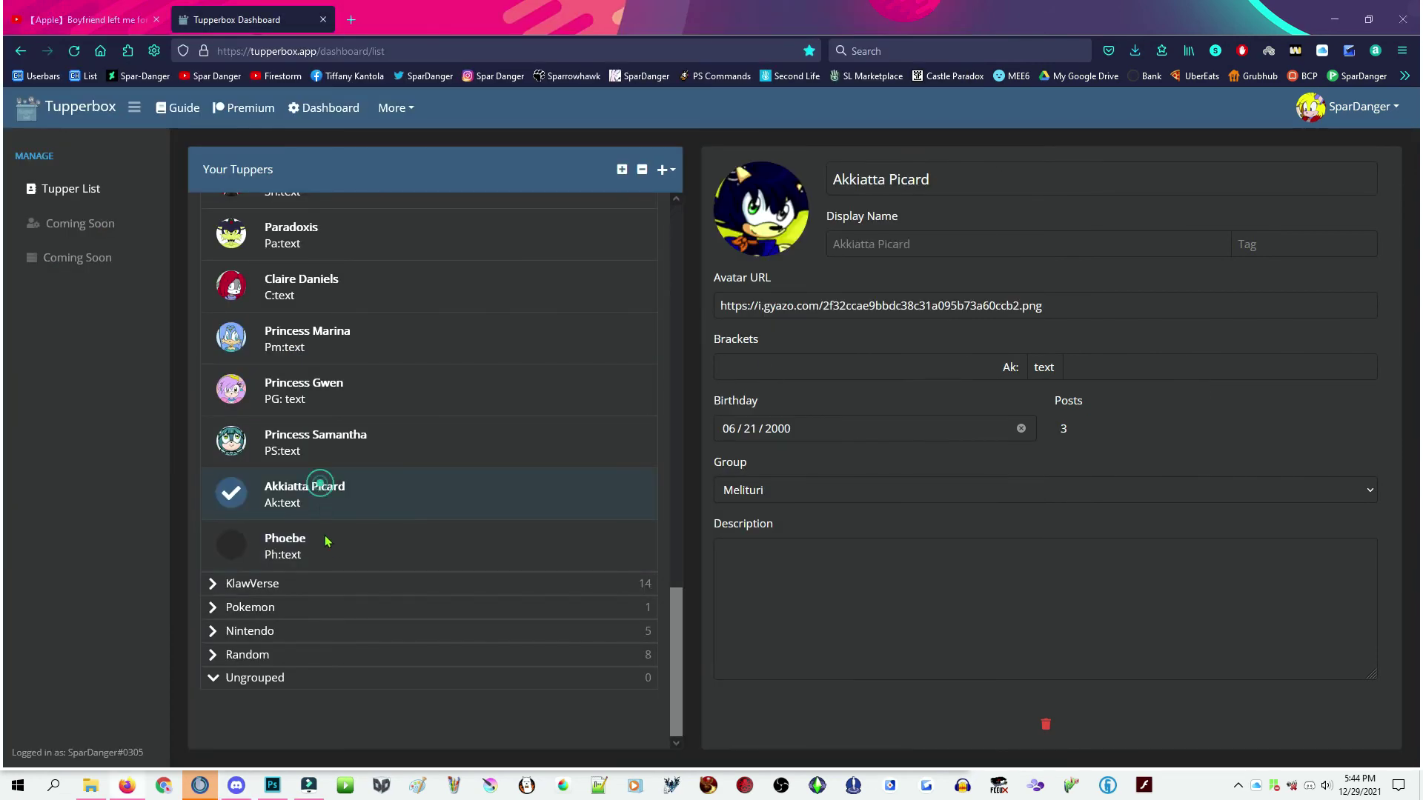
{"action": "left_click", "coordinate": [332, 546]}
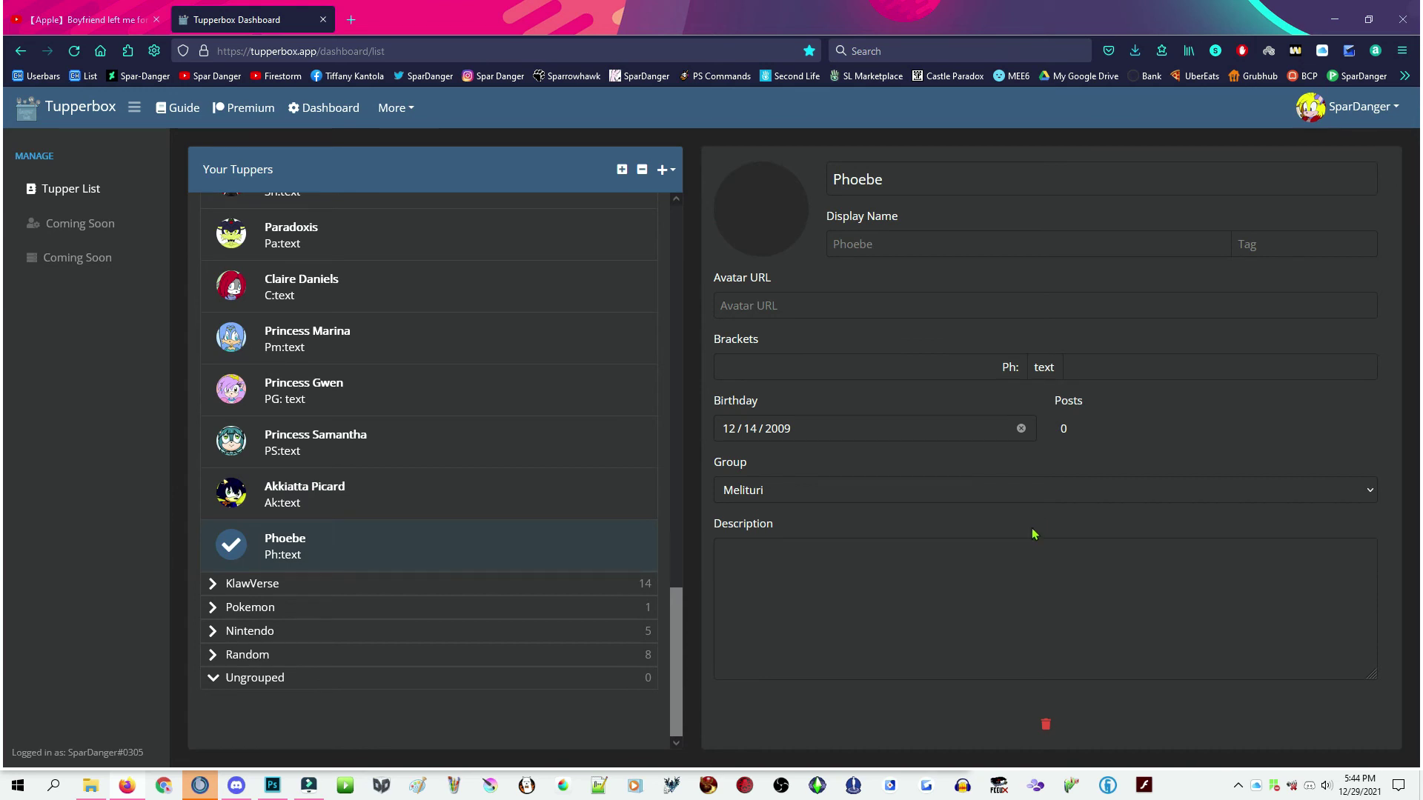
{"action": "left_click", "coordinate": [1392, 108]}
{"action": "left_click", "coordinate": [1330, 136]}
{"action": "scroll", "coordinate": [507, 440], "scroll_direction": "up", "scroll_amount": 20}
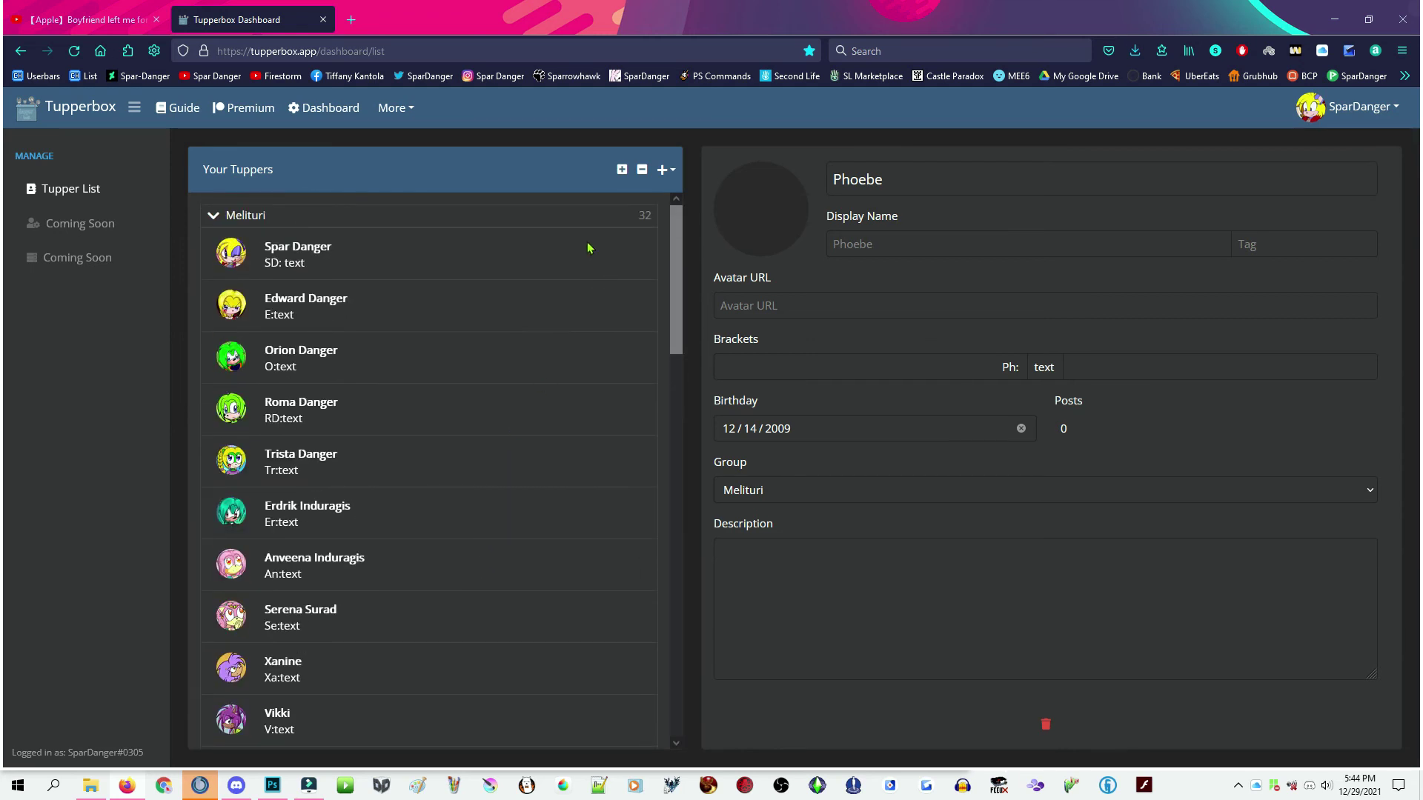
{"action": "left_click", "coordinate": [641, 172]}
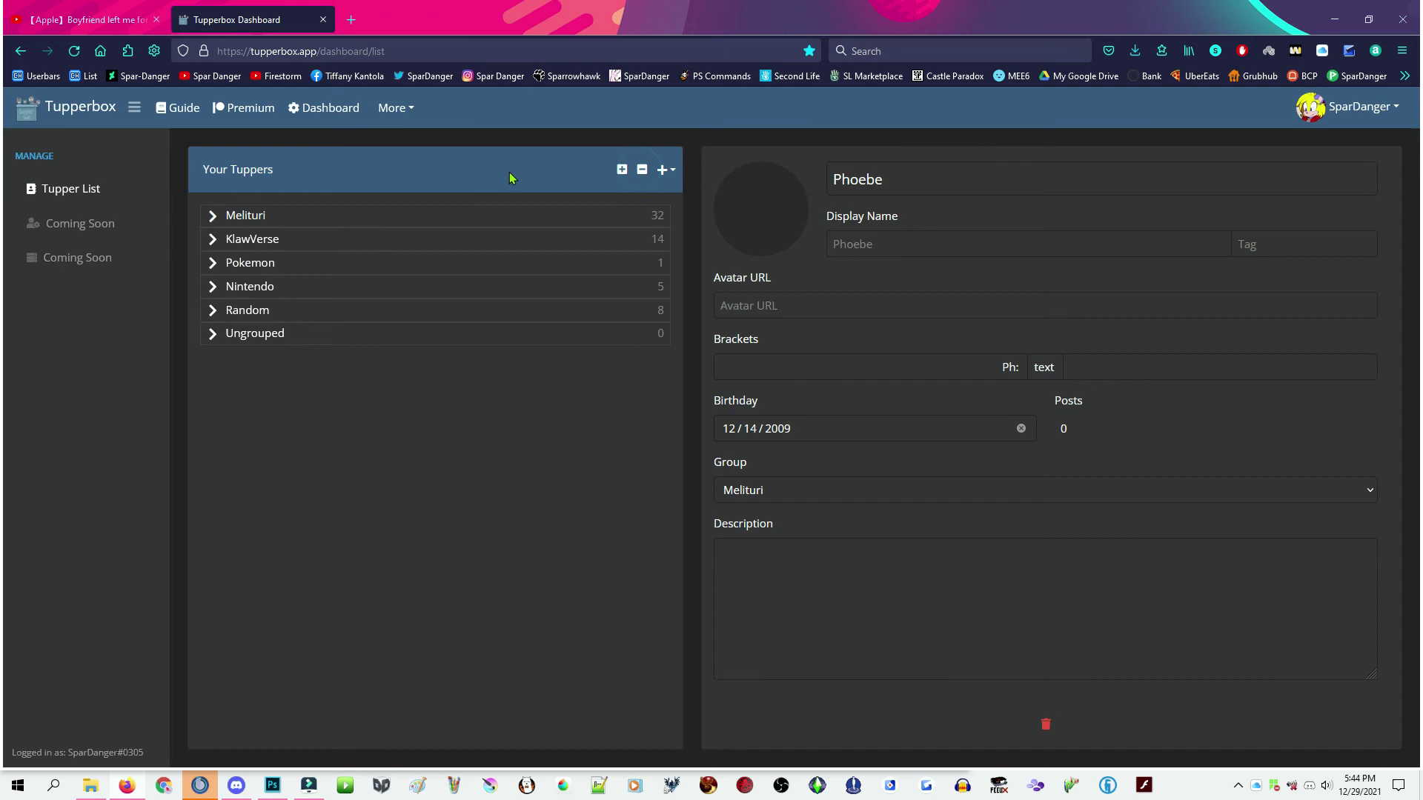
{"action": "left_click", "coordinate": [71, 194]}
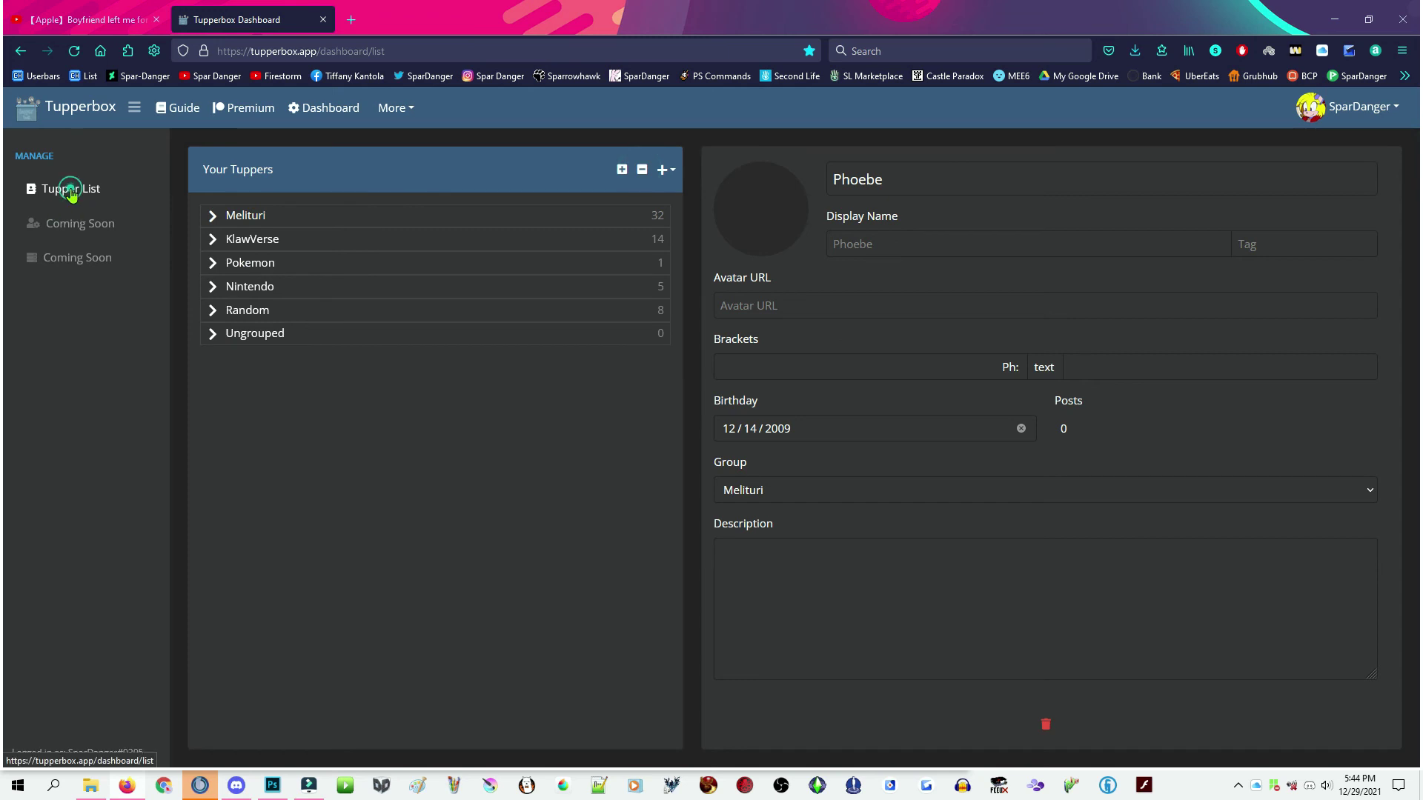
{"action": "left_click", "coordinate": [76, 110]}
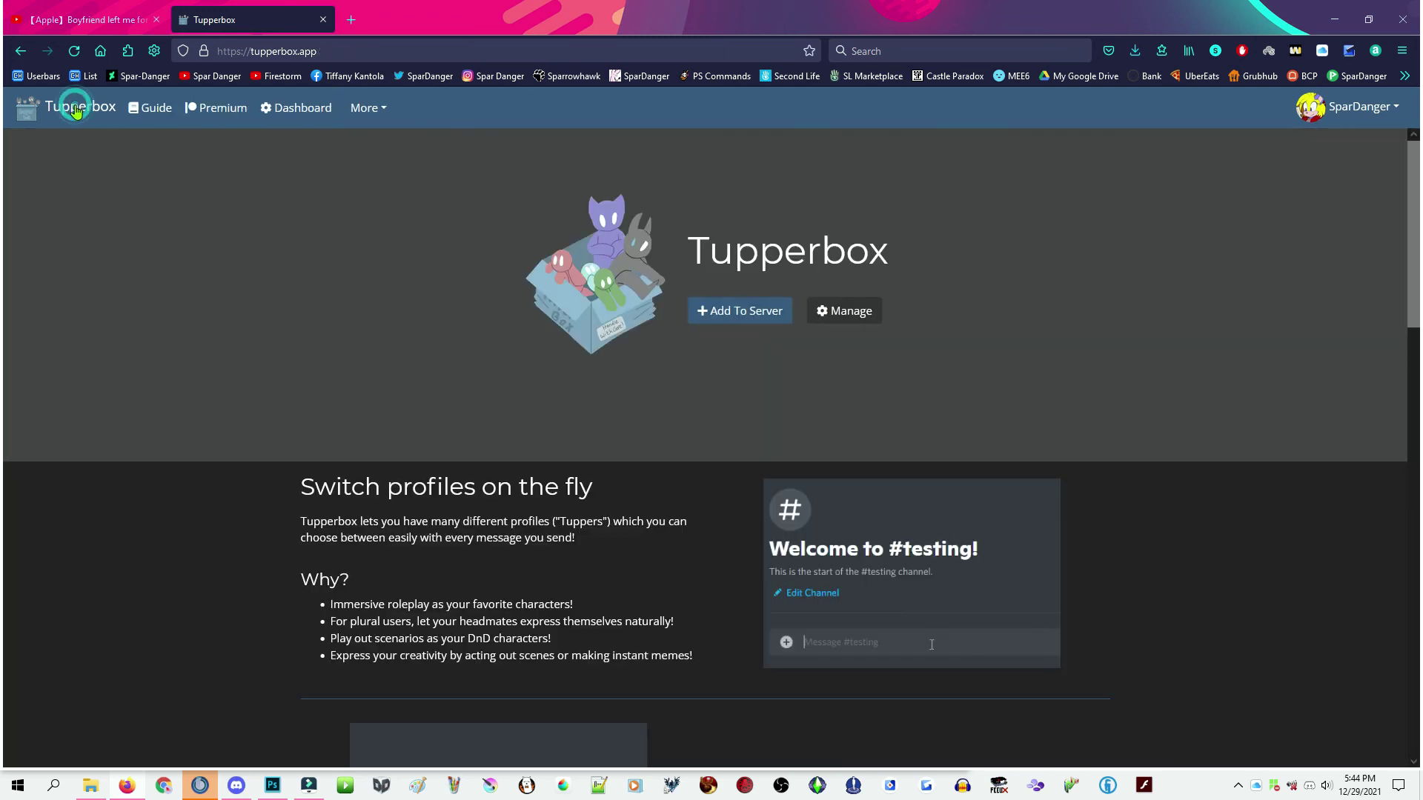
{"action": "left_click", "coordinate": [868, 330]}
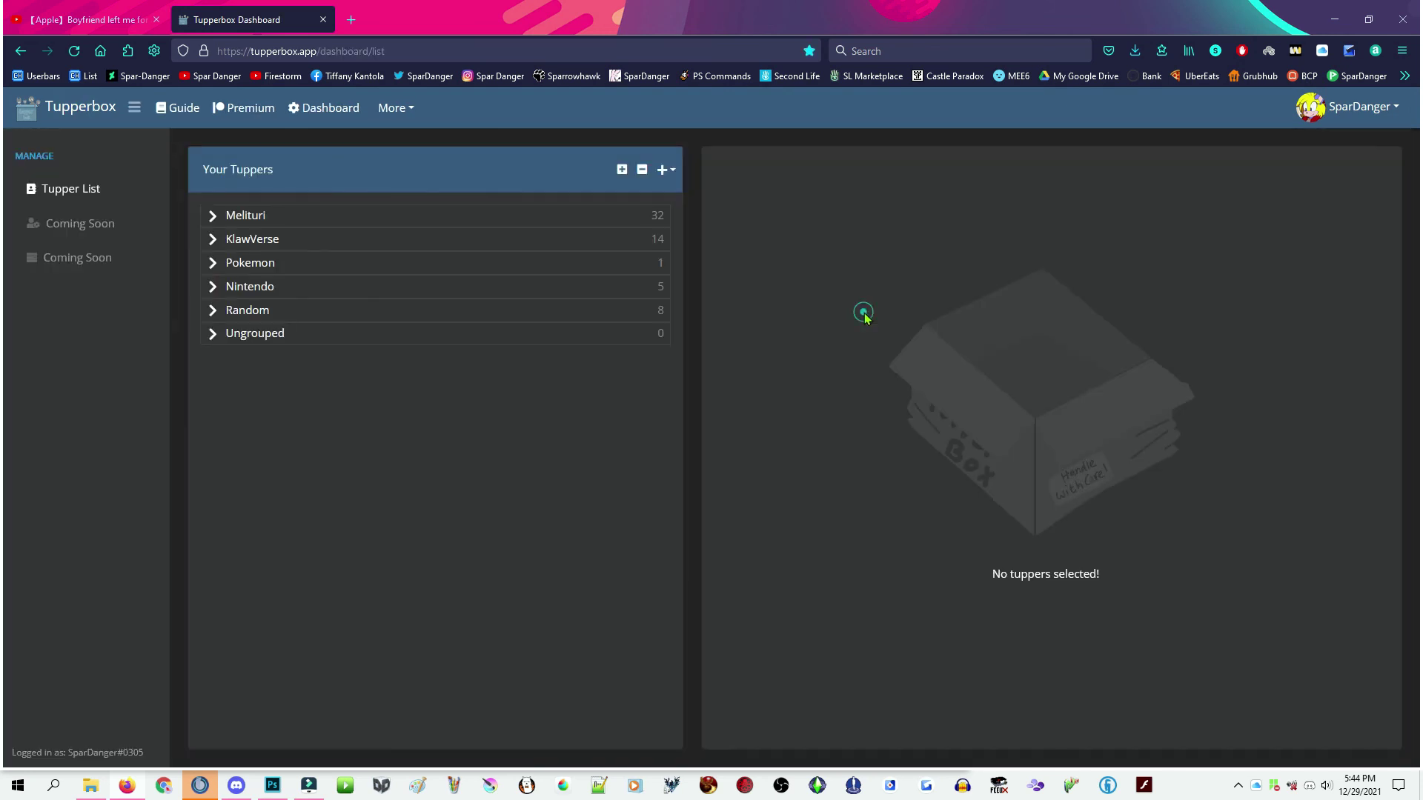
{"action": "left_click", "coordinate": [240, 217]}
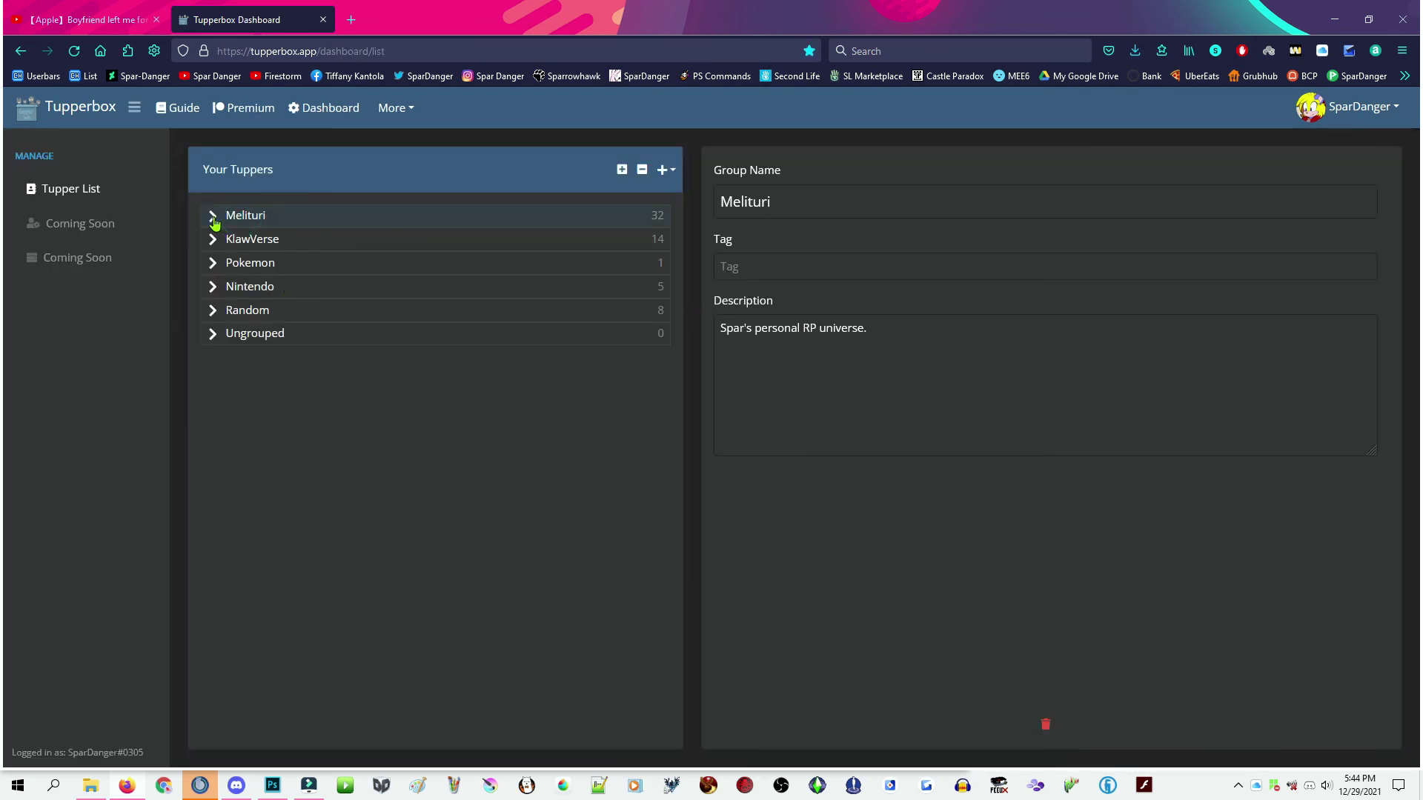
{"action": "left_click", "coordinate": [213, 216]}
{"action": "scroll", "coordinate": [578, 400], "scroll_direction": "down", "scroll_amount": 5}
{"action": "scroll", "coordinate": [611, 410], "scroll_direction": "down", "scroll_amount": 6}
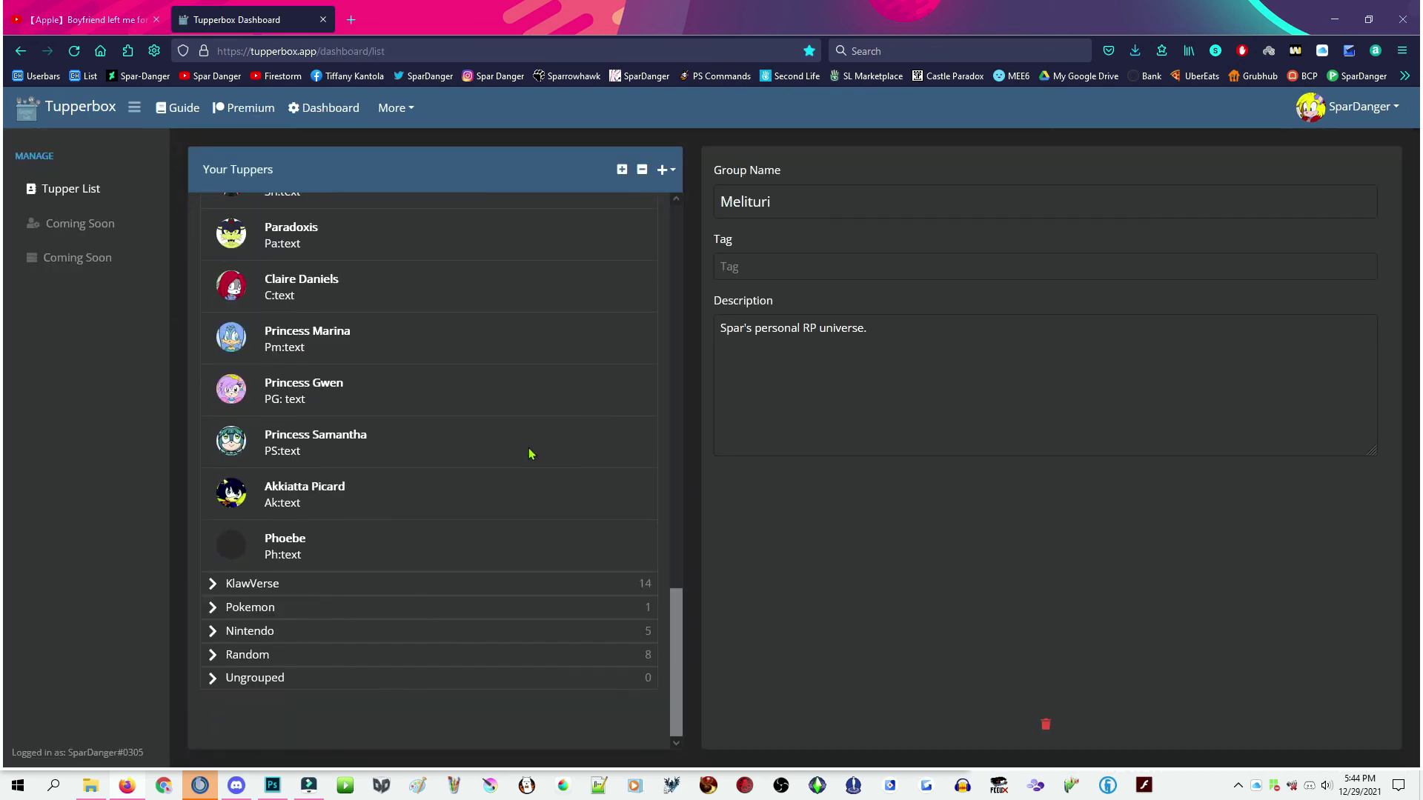
{"action": "left_click", "coordinate": [304, 552]}
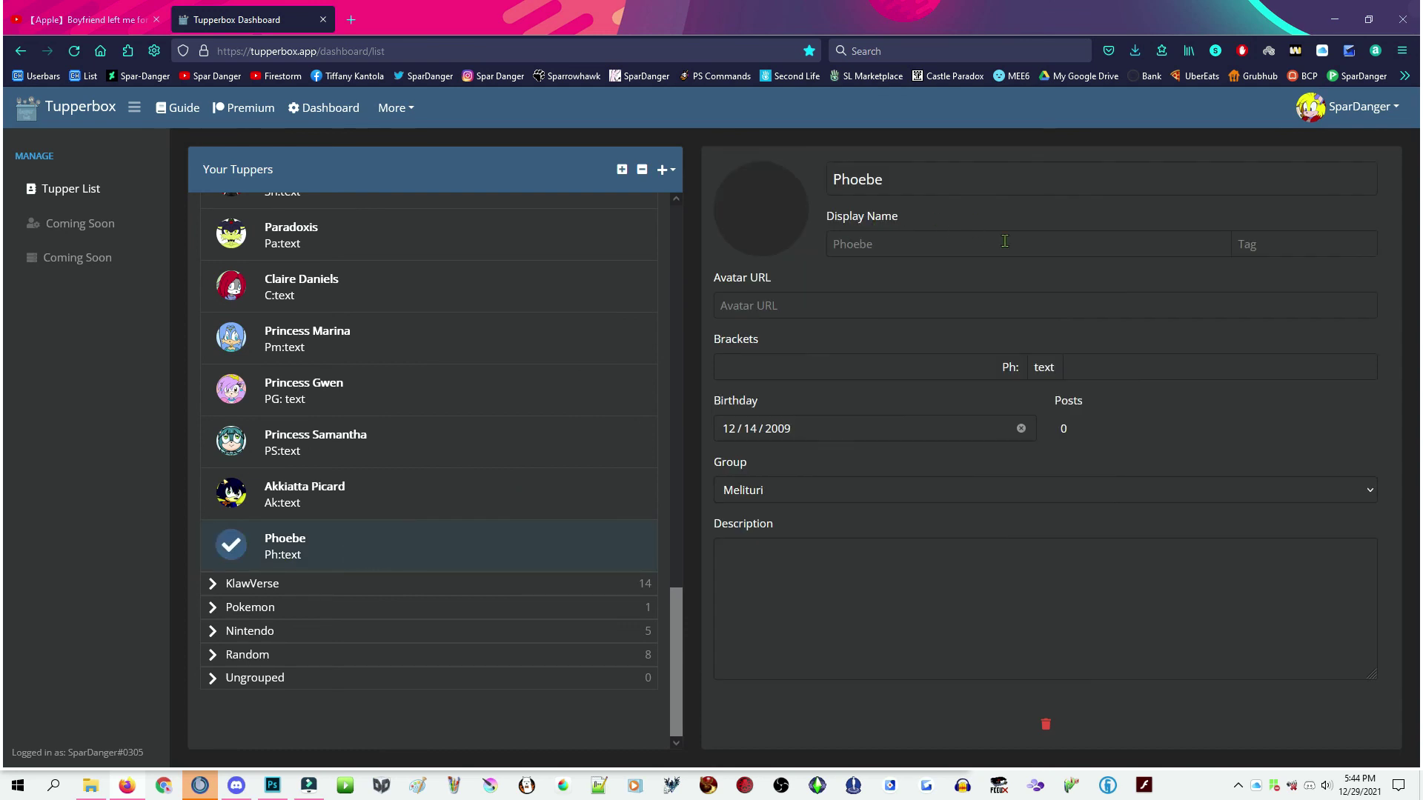
Step: Switch to Discord, enlarge the posted Phoebe image, and copy its link
{"action": "left_click", "coordinate": [237, 785]}
{"action": "left_click", "coordinate": [402, 550]}
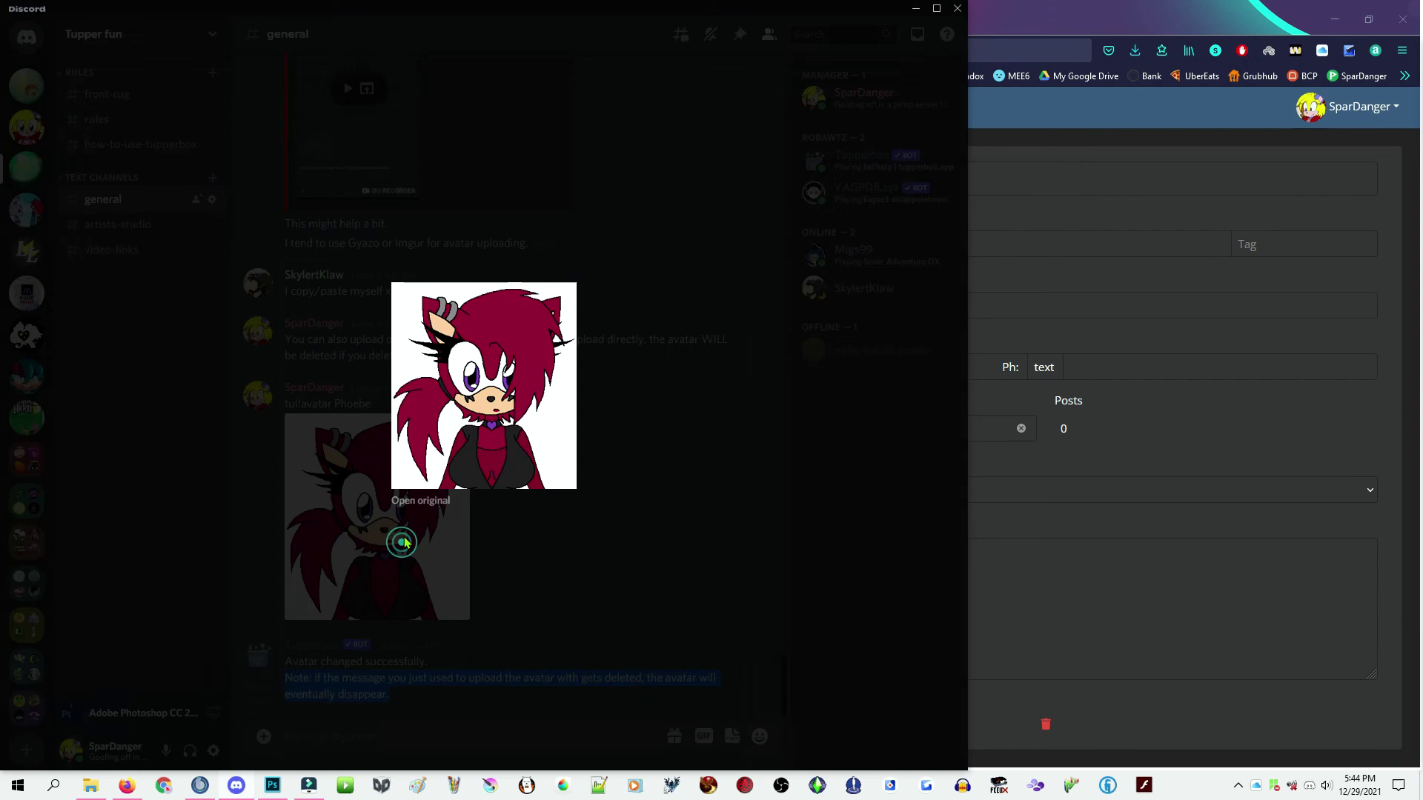
{"action": "right_click", "coordinate": [460, 415]}
{"action": "left_click", "coordinate": [496, 433]}
{"action": "right_click", "coordinate": [424, 387]}
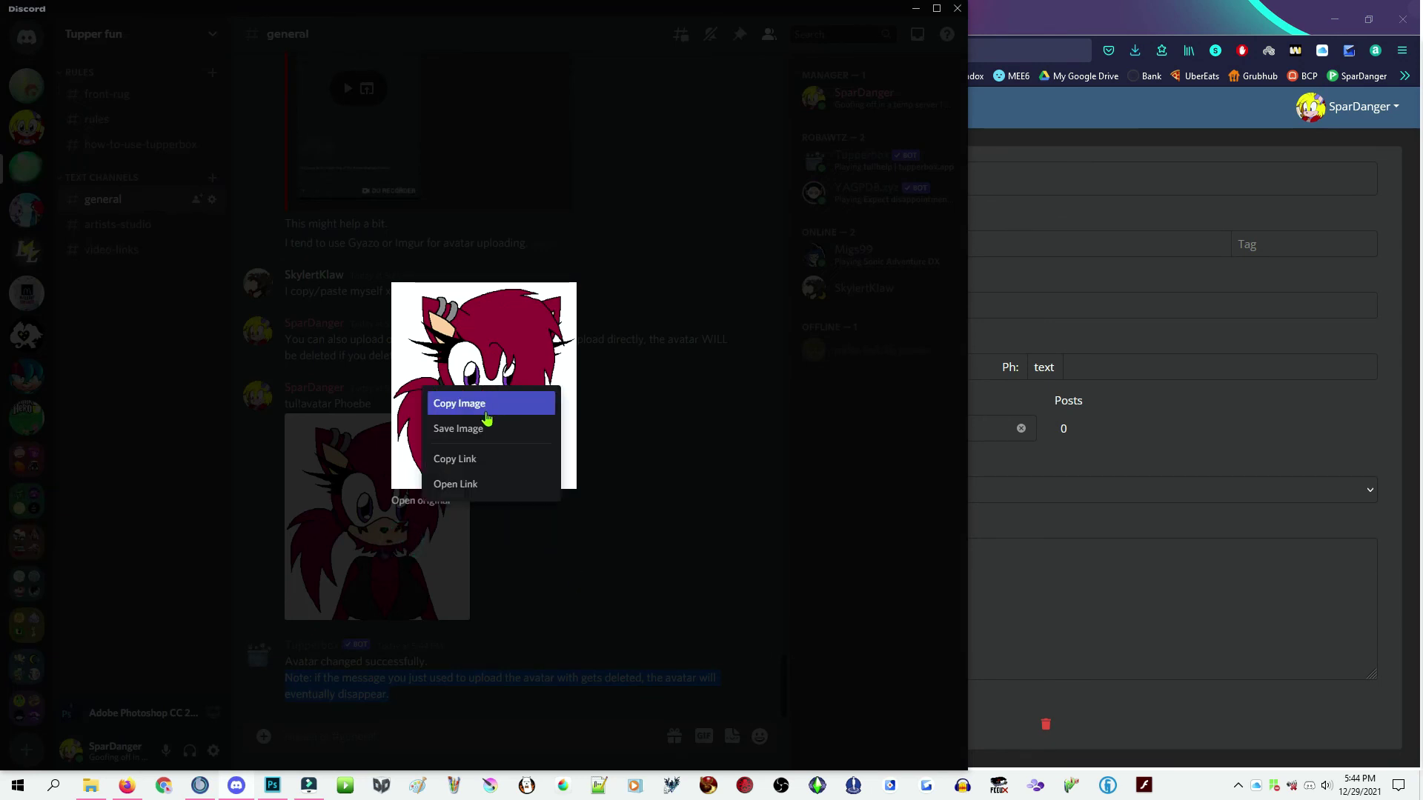
{"action": "left_click", "coordinate": [464, 461]}
Step: Paste the copied image link as Phoebe's avatar URL in the Tupperbox dashboard and save the profile
{"action": "left_click", "coordinate": [1109, 305]}
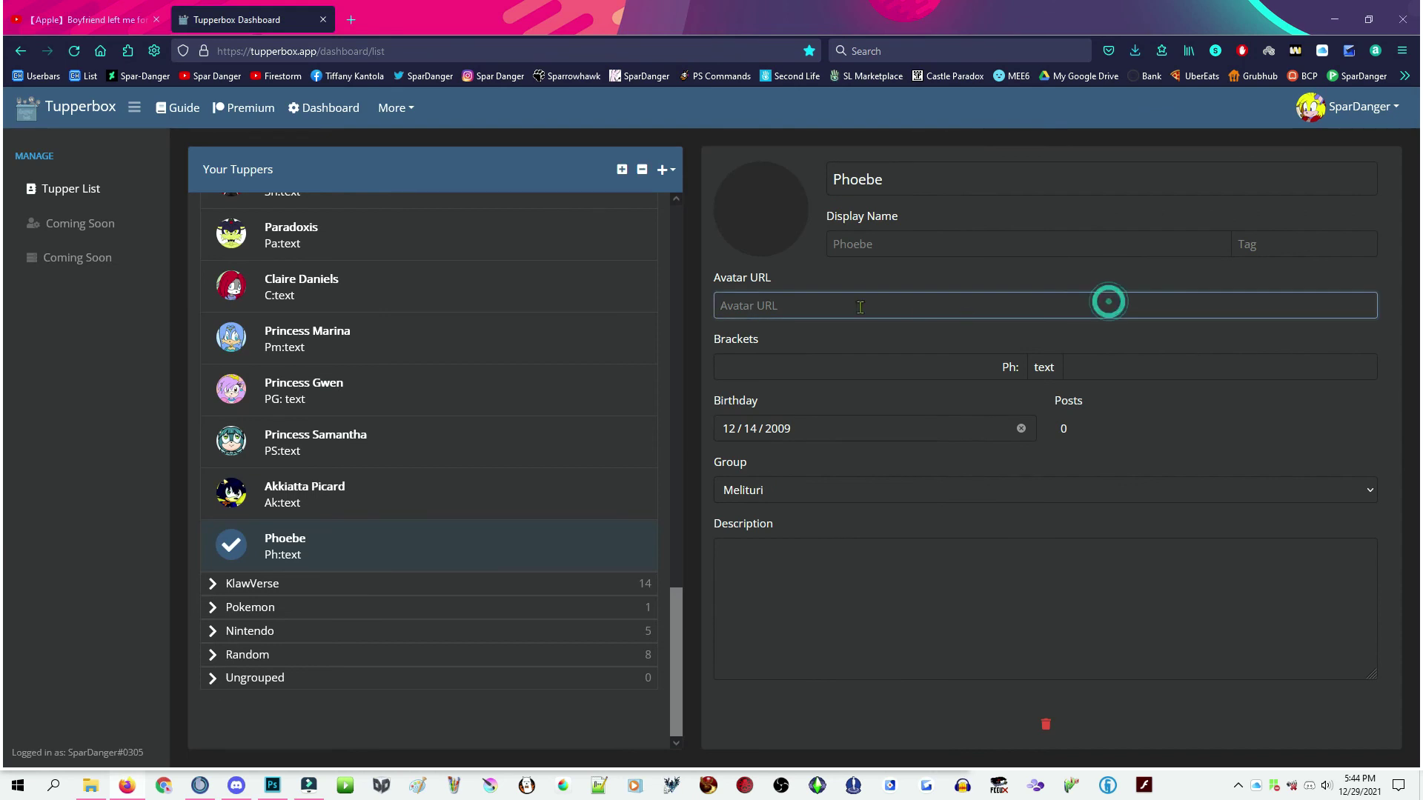
{"action": "key", "text": "ctrl+v"}
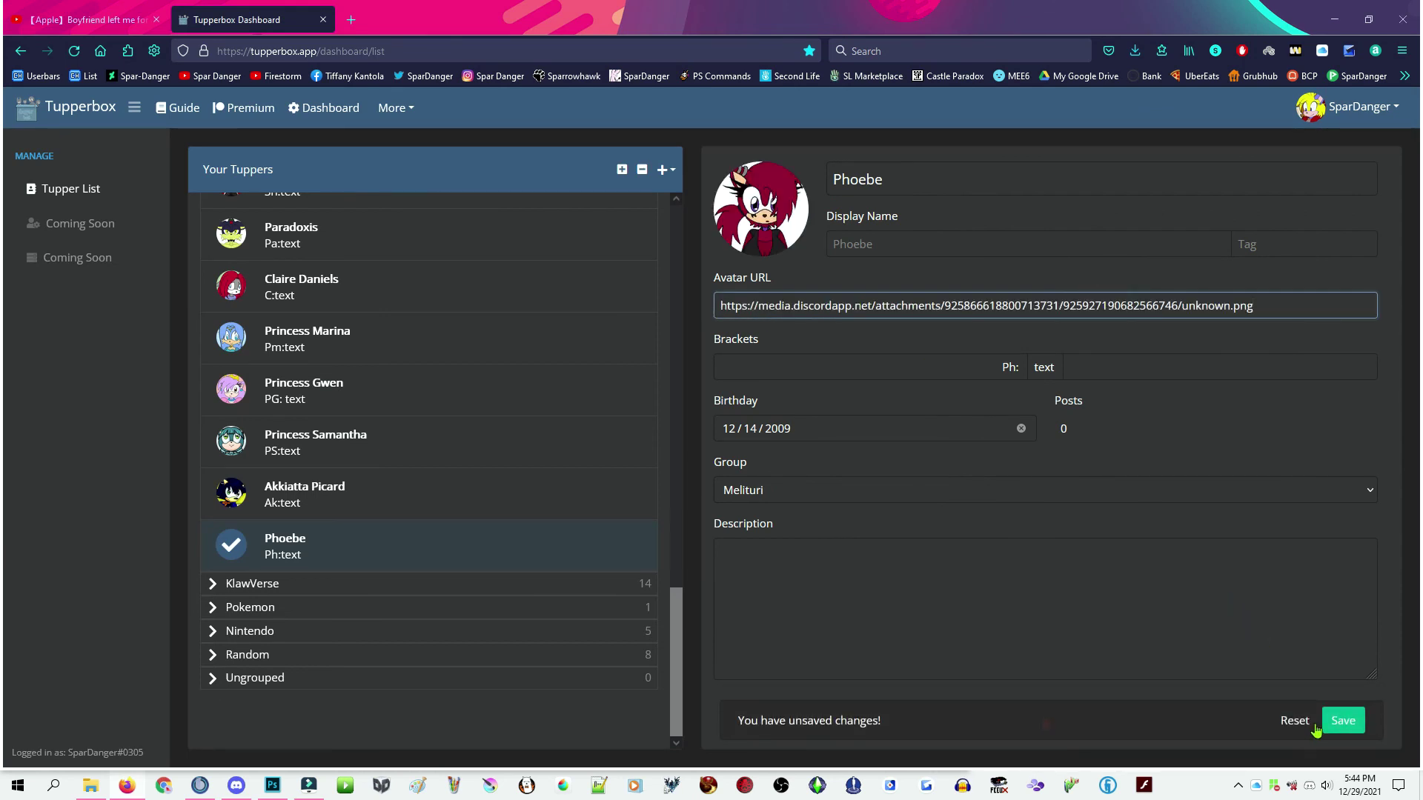
{"action": "left_click", "coordinate": [1341, 722]}
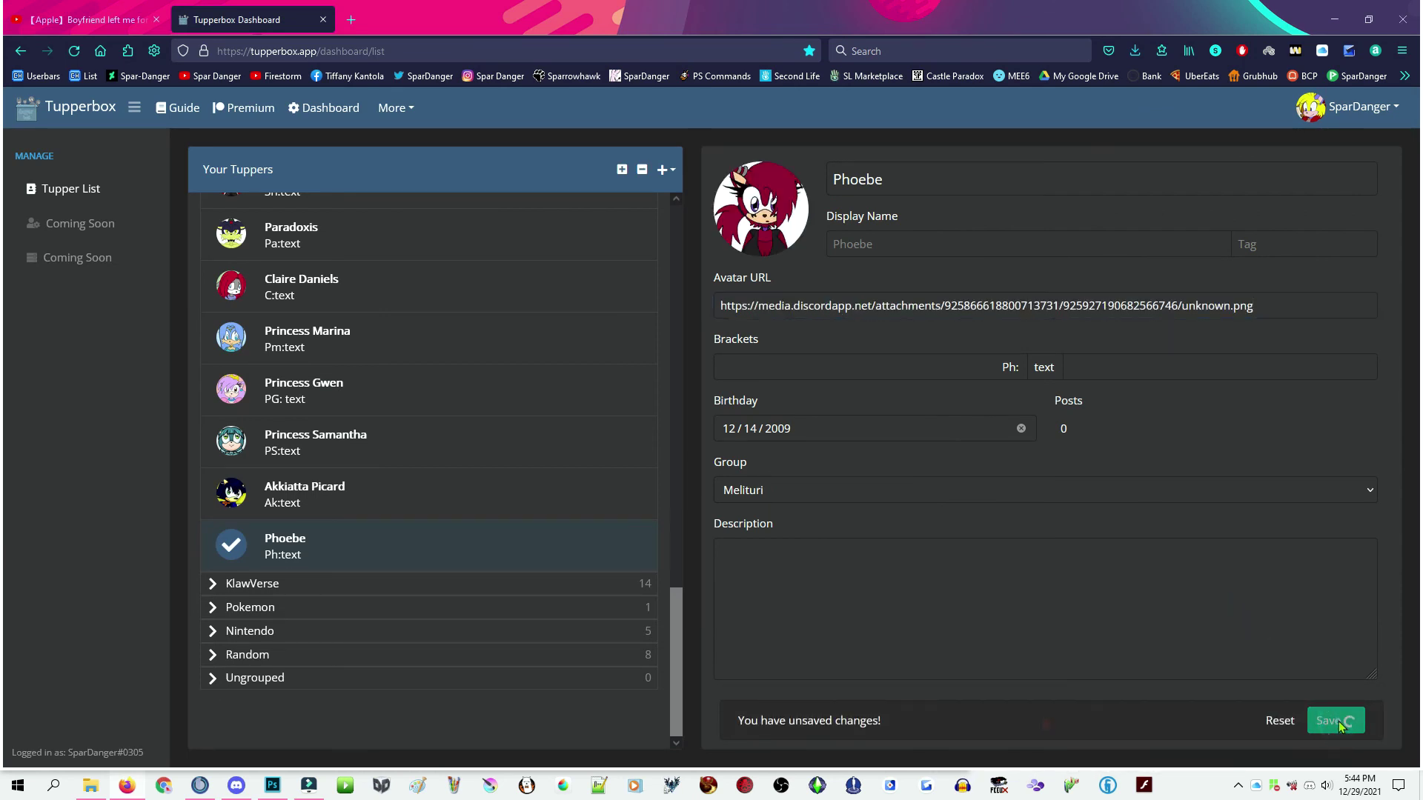